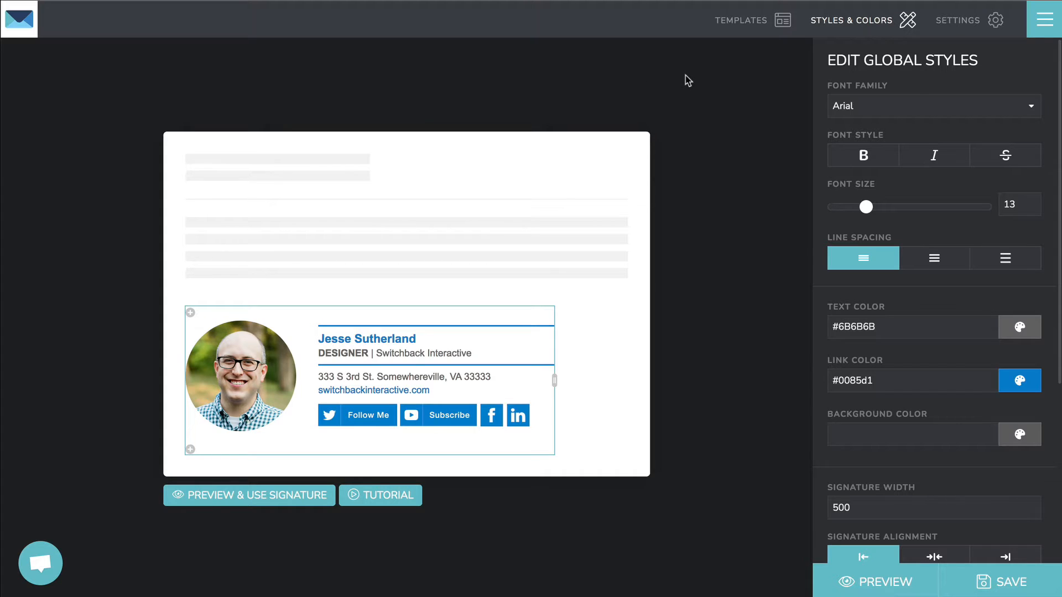
# Step: Open the settings panel for the 'My Signature' signature
pyautogui.click(960, 20)
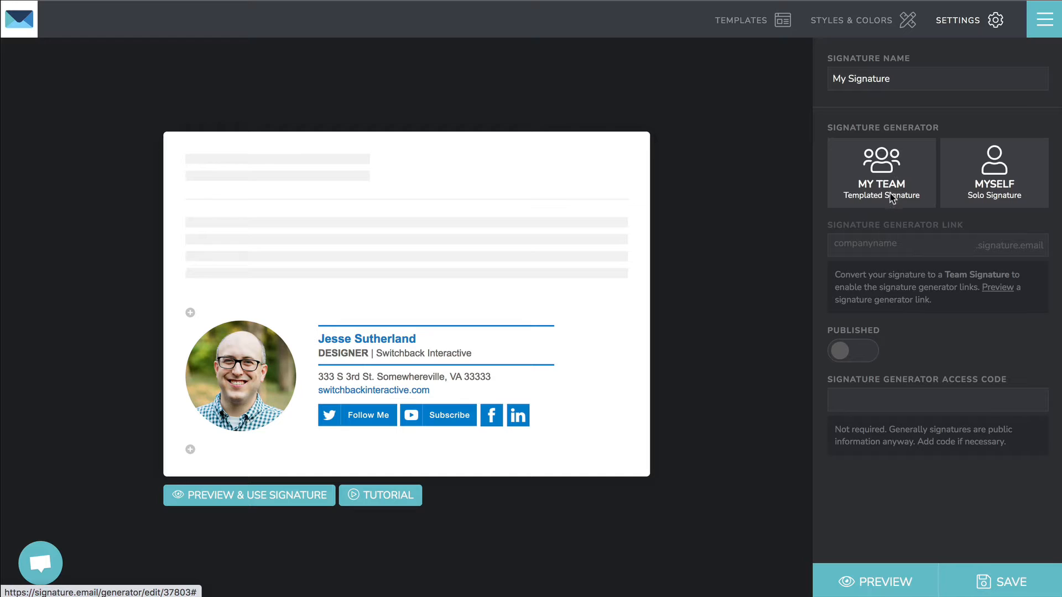
# Step: Choose the My Team generator type and open the Full Name field's settings
pyautogui.click(891, 176)
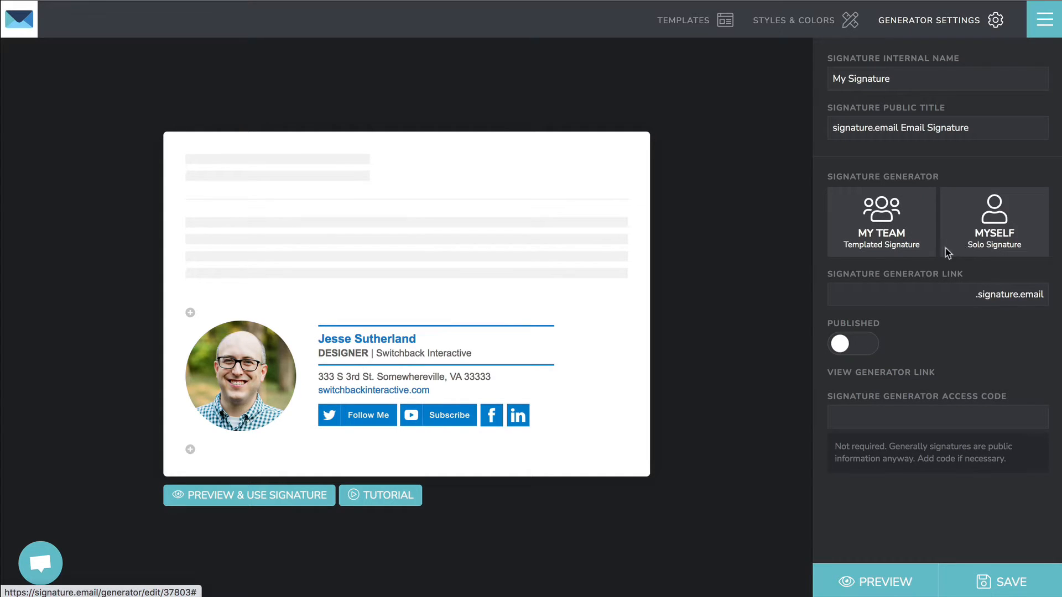
pyautogui.click(400, 338)
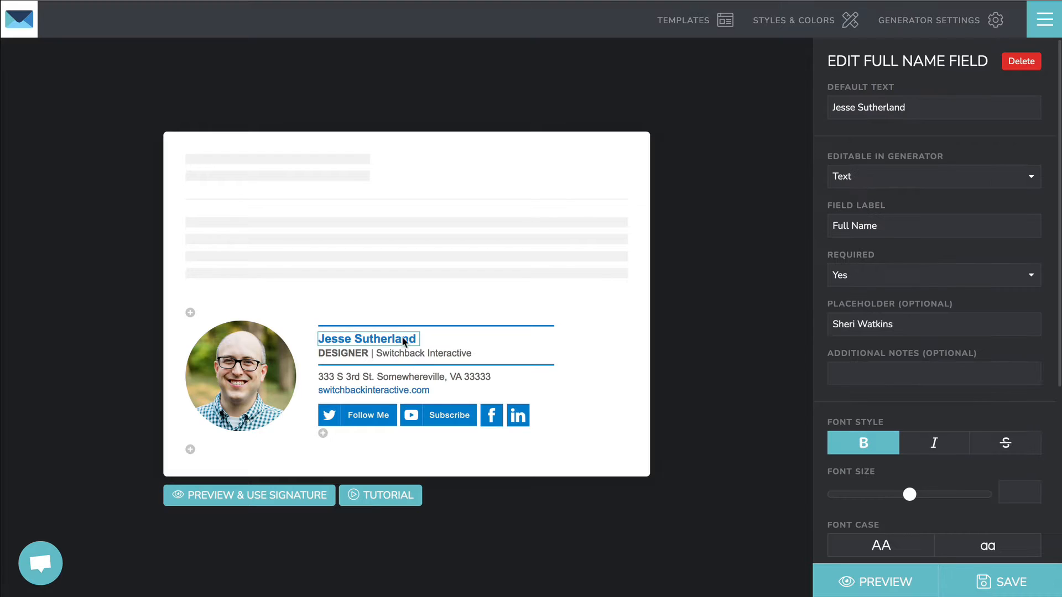
pyautogui.moveTo(828, 156); pyautogui.dragTo(1002, 366)
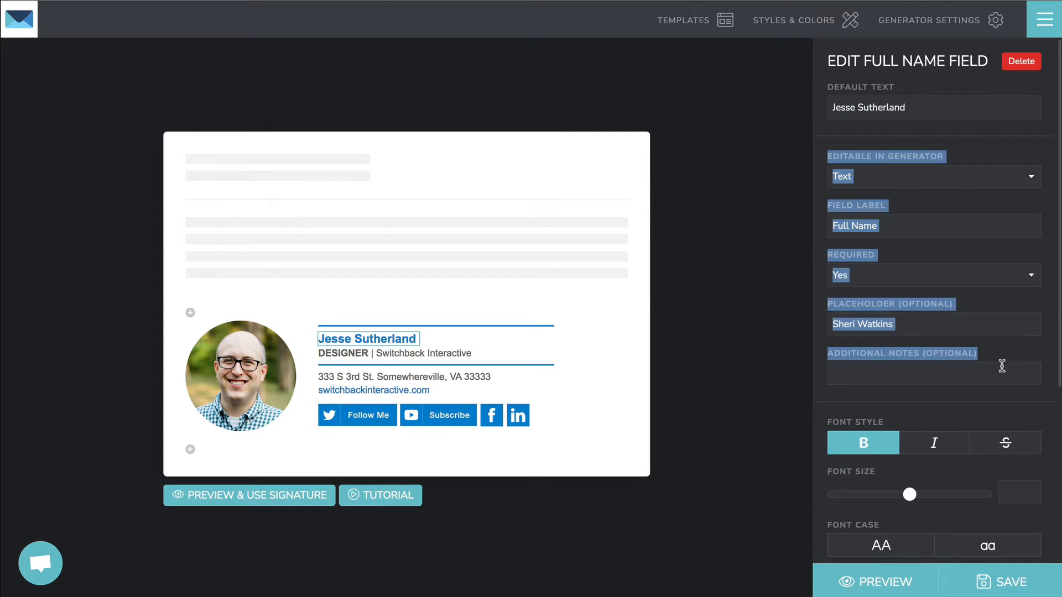
pyautogui.click(955, 23)
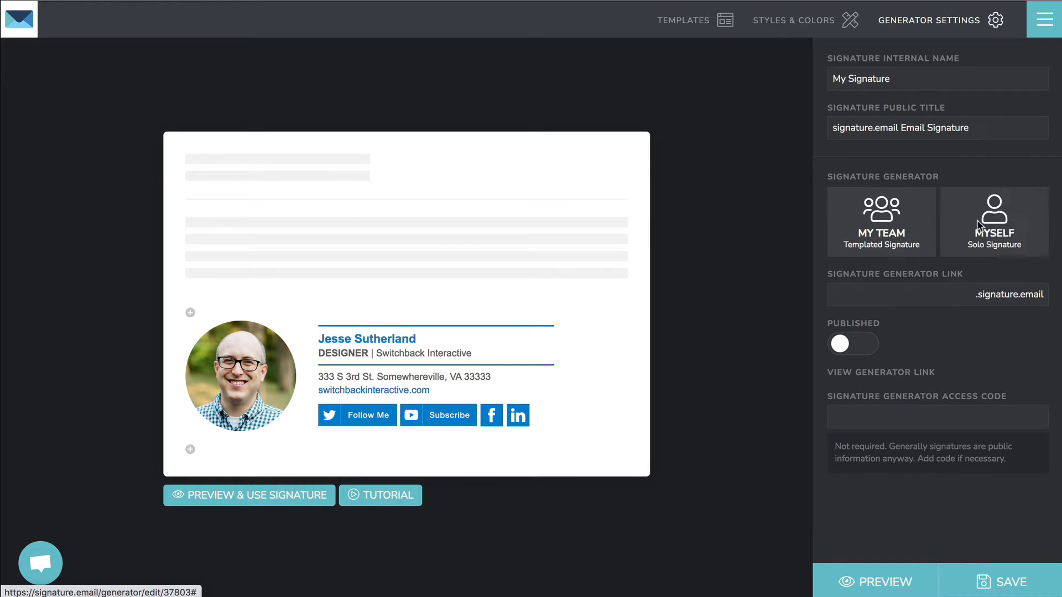
pyautogui.click(392, 340)
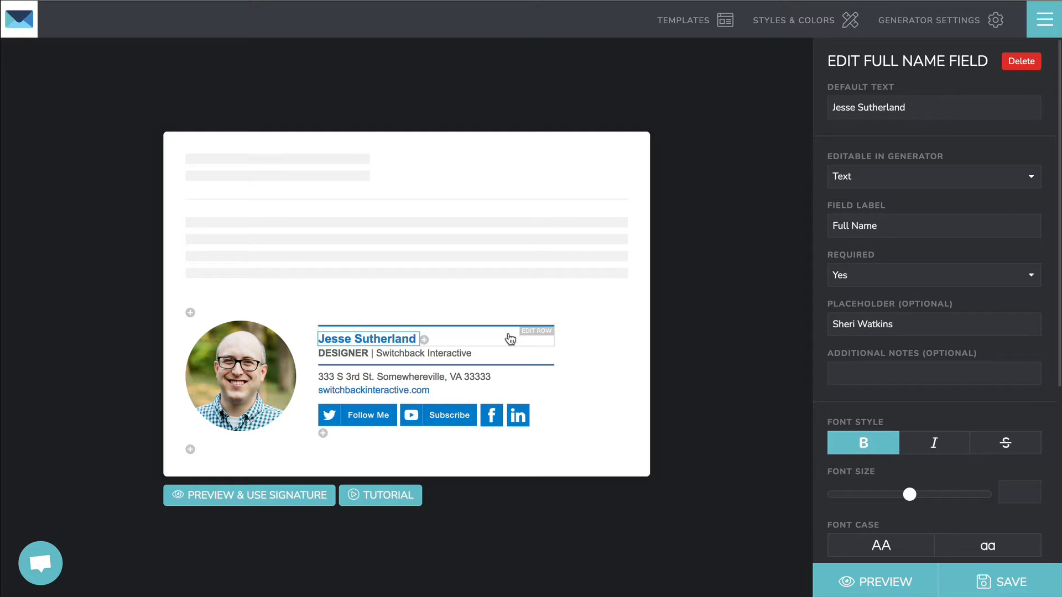
# Step: Preview the generator form with photo, full name, title and email fields, then return to editing
pyautogui.click(296, 498)
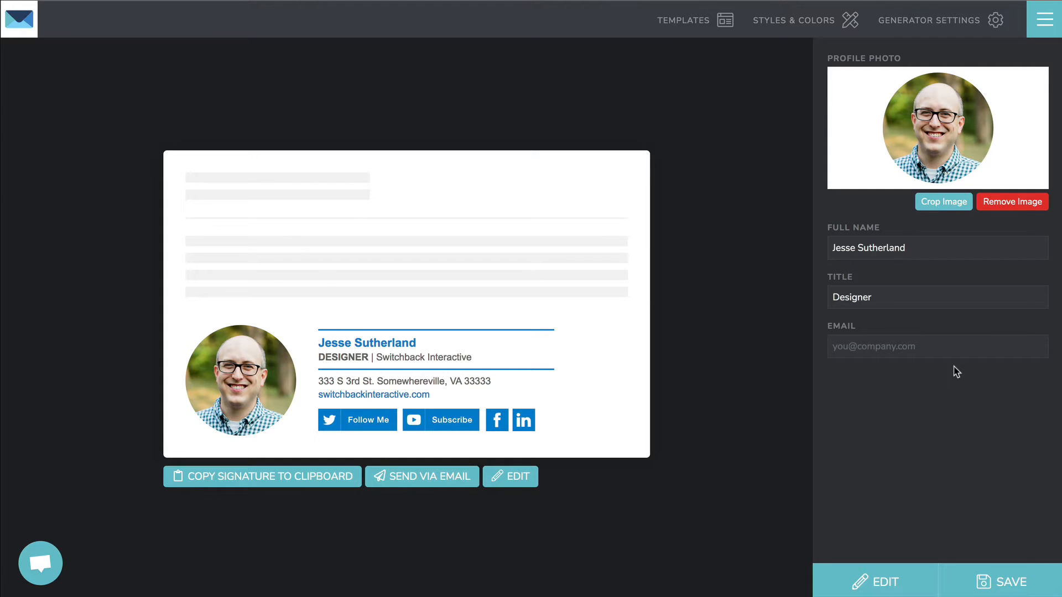
pyautogui.click(512, 476)
# Step: Open the Full Name field settings and keep the field required
pyautogui.click(383, 337)
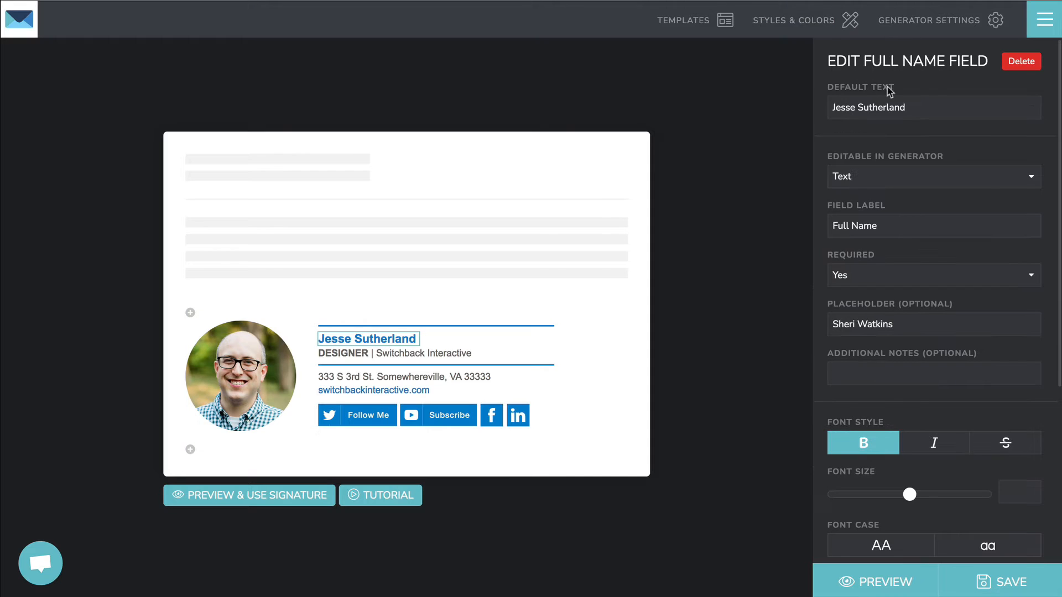
pyautogui.click(902, 225)
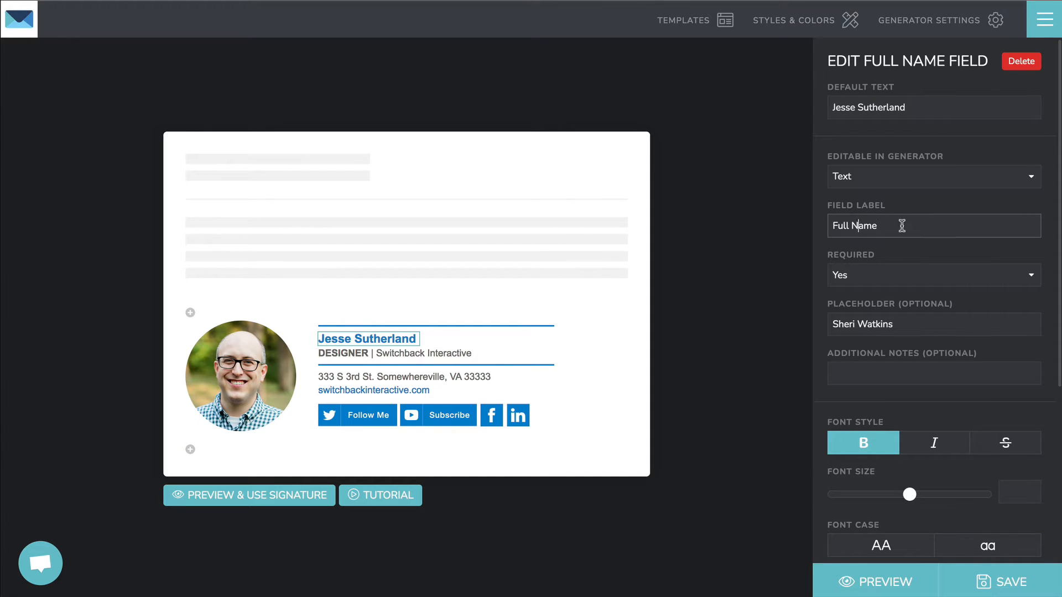
pyautogui.click(866, 276)
pyautogui.click(866, 277)
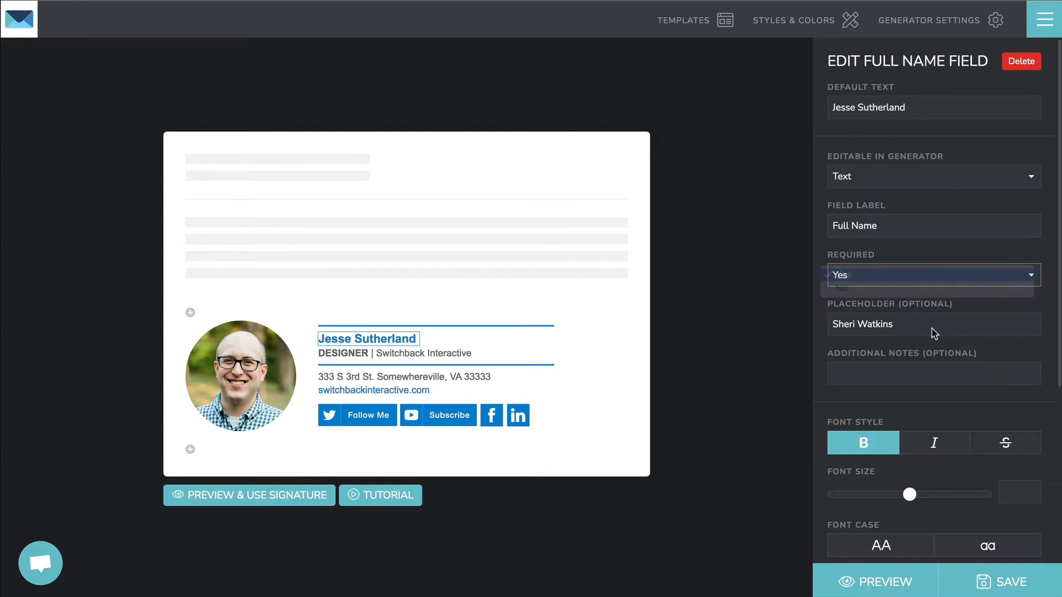
pyautogui.click(891, 328)
pyautogui.click(933, 331)
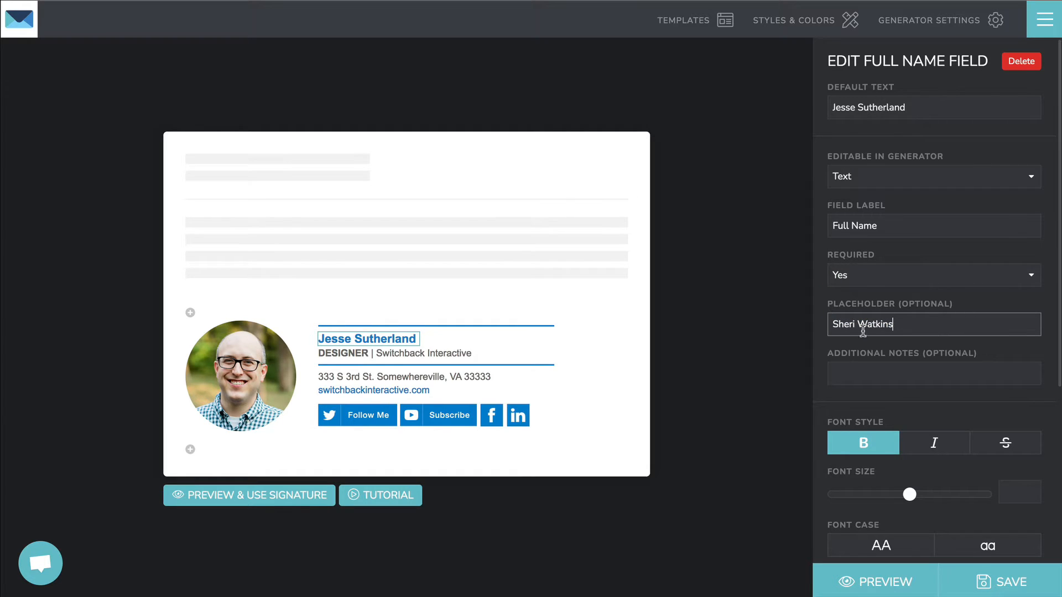
# Step: Delete the full name's default text and keep it editable in the generator as Text
pyautogui.tripleClick(905, 110)
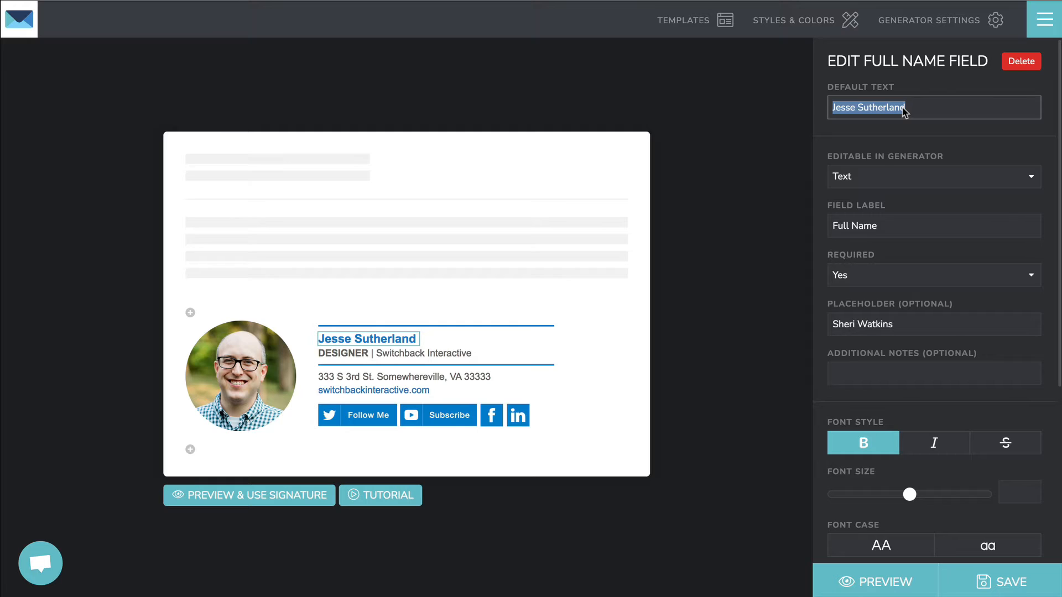
pyautogui.press('BackSpace')
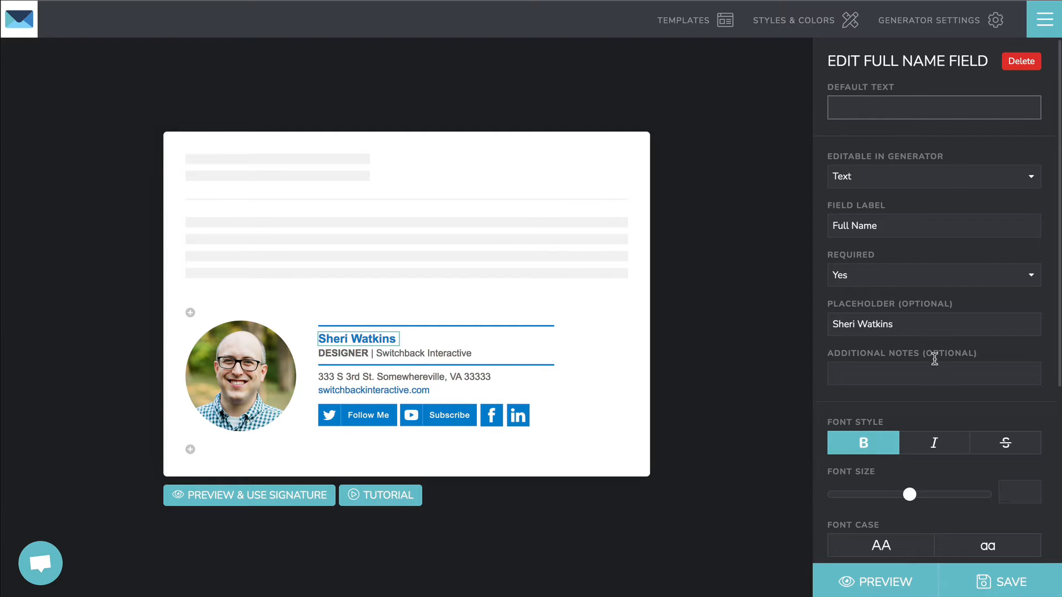
pyautogui.click(885, 326)
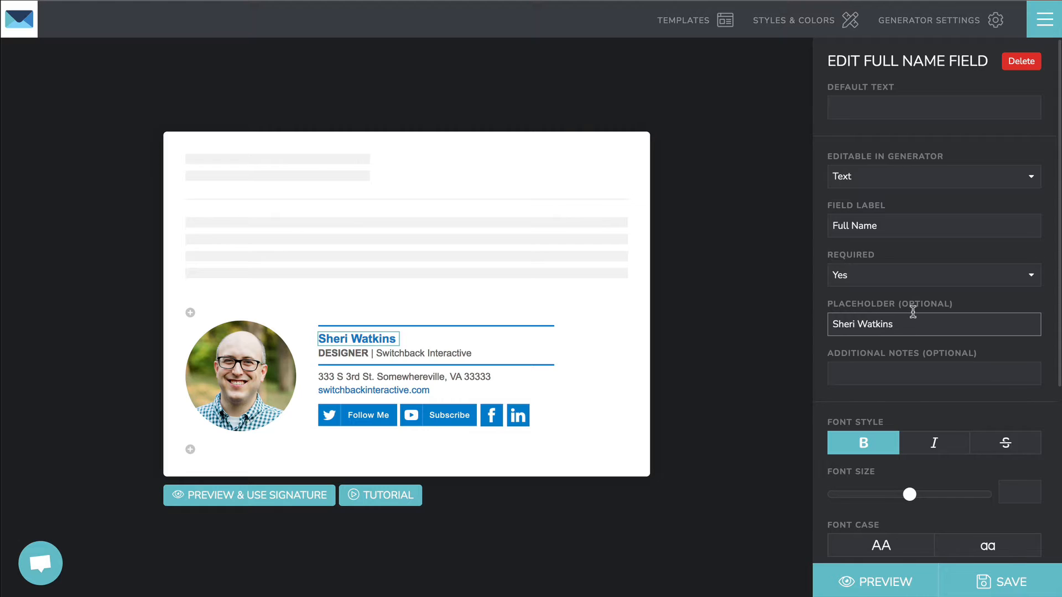
pyautogui.click(880, 374)
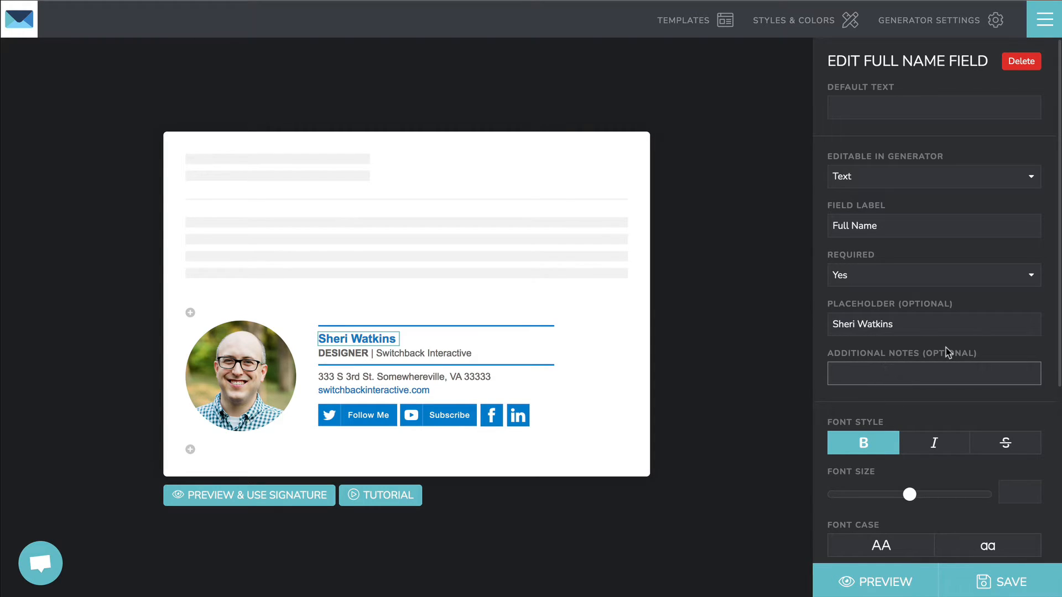
pyautogui.click(879, 176)
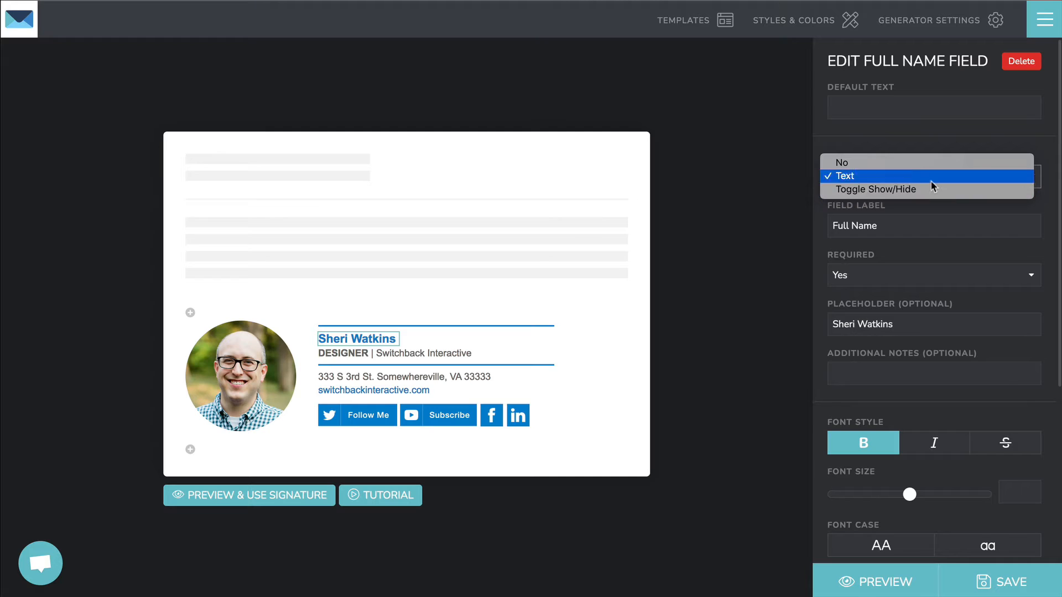
pyautogui.click(917, 142)
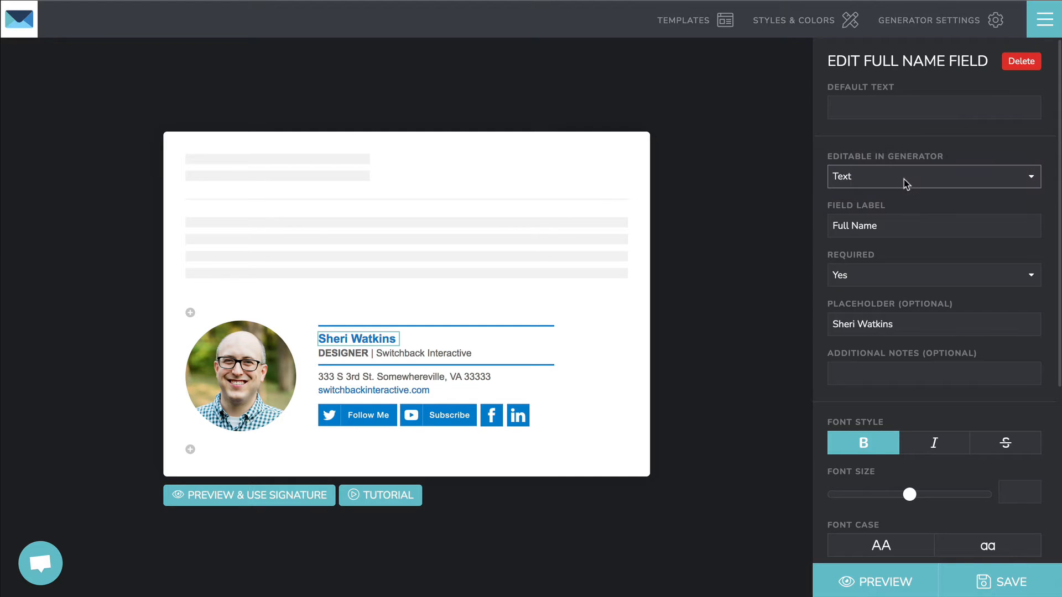
# Step: Clear the title's default text and replace its placeholder with 'Designer'
pyautogui.click(341, 354)
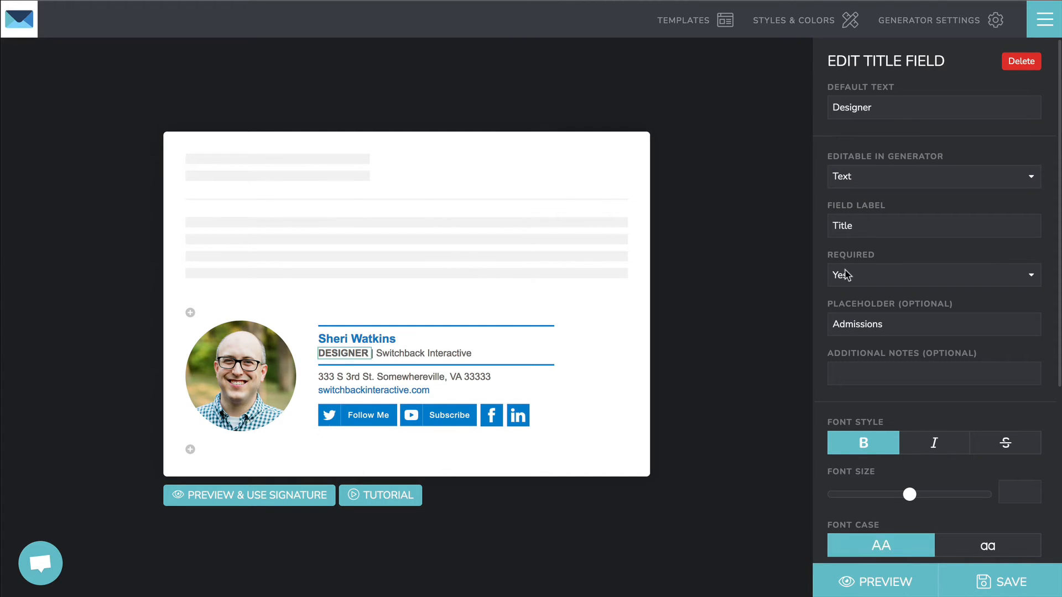
pyautogui.moveTo(888, 107); pyautogui.dragTo(781, 109)
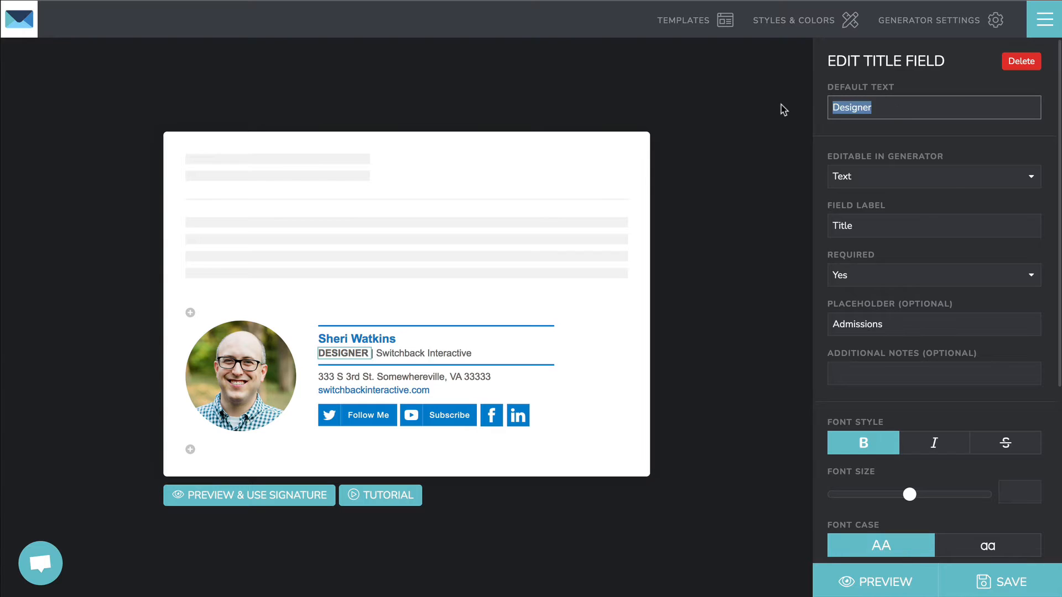
pyautogui.press('BackSpace')
pyautogui.moveTo(906, 325); pyautogui.dragTo(738, 321)
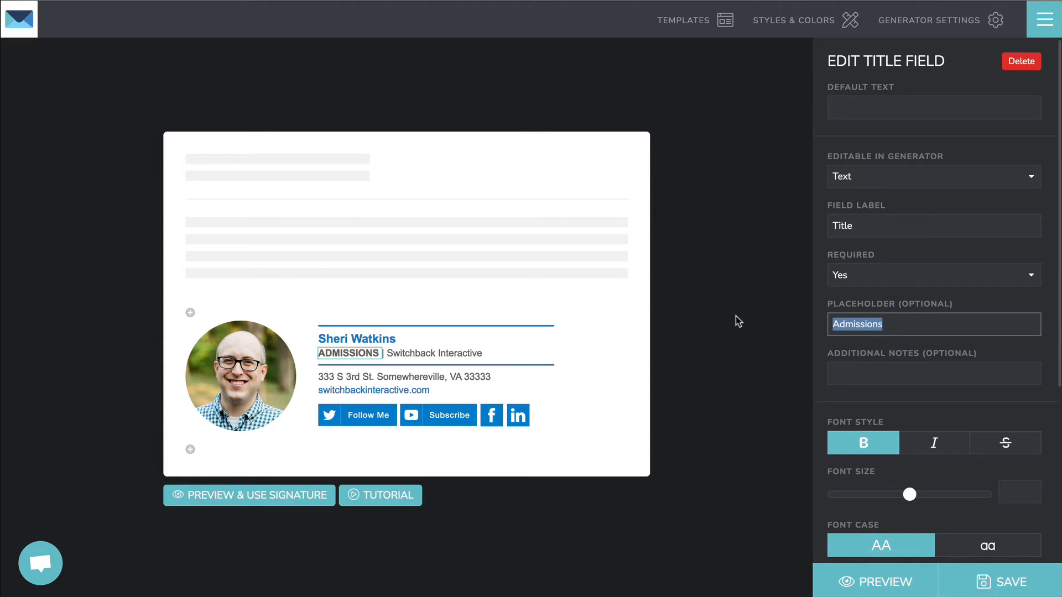
pyautogui.write('Designer')
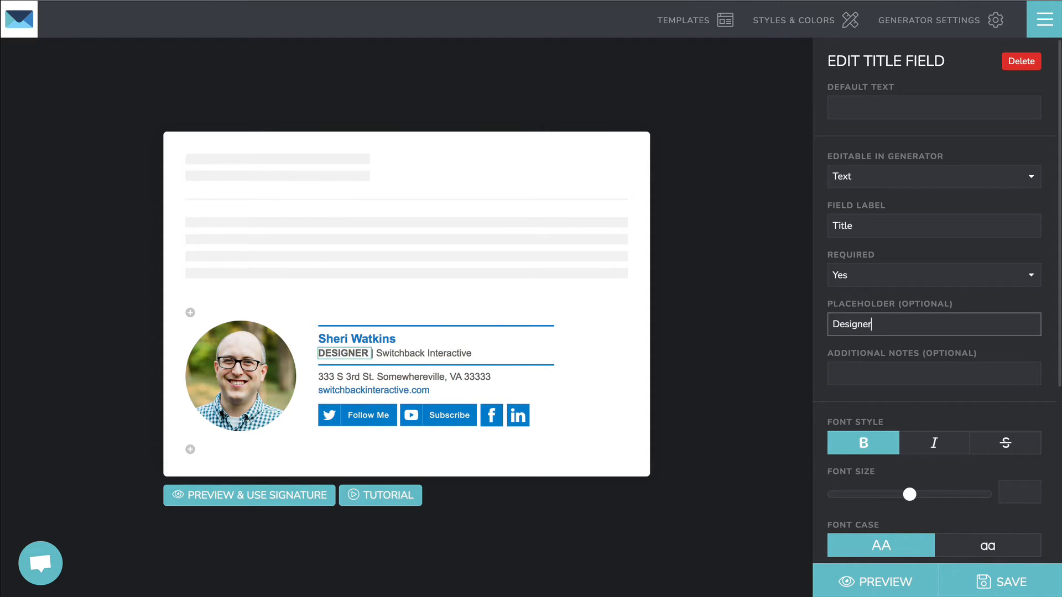
# Step: Keep the title field required and rename its field label to 'Position'
pyautogui.click(884, 281)
pyautogui.click(883, 228)
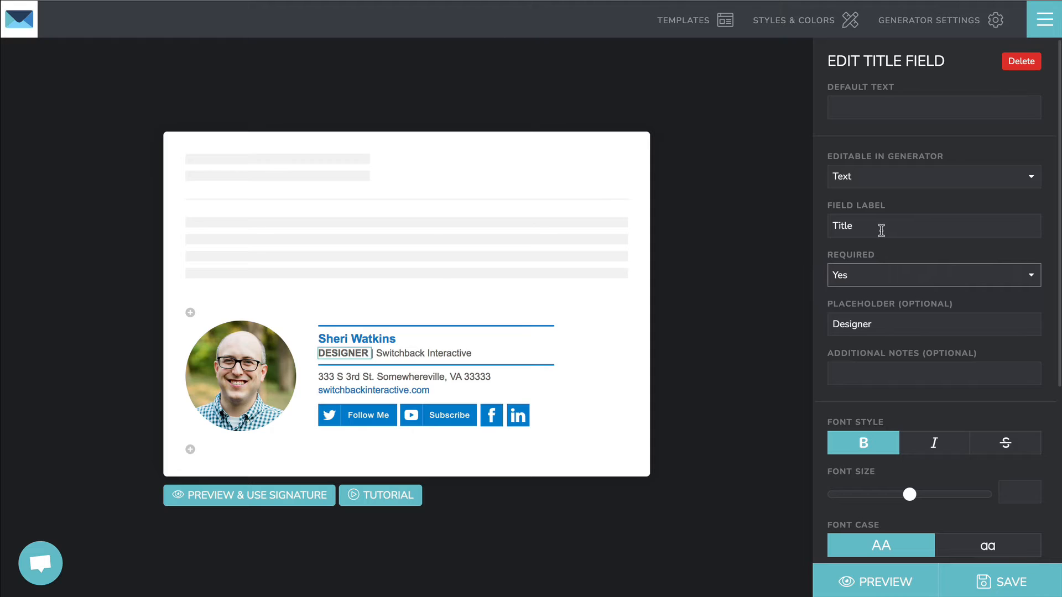
pyautogui.click(881, 230)
pyautogui.hotkey('shift', 'Left')
pyautogui.hotkey('shift', 'Left')
pyautogui.hotkey('shift', 'Left')
pyautogui.hotkey('shift', 'Left')
pyautogui.hotkey('shift', 'Left')
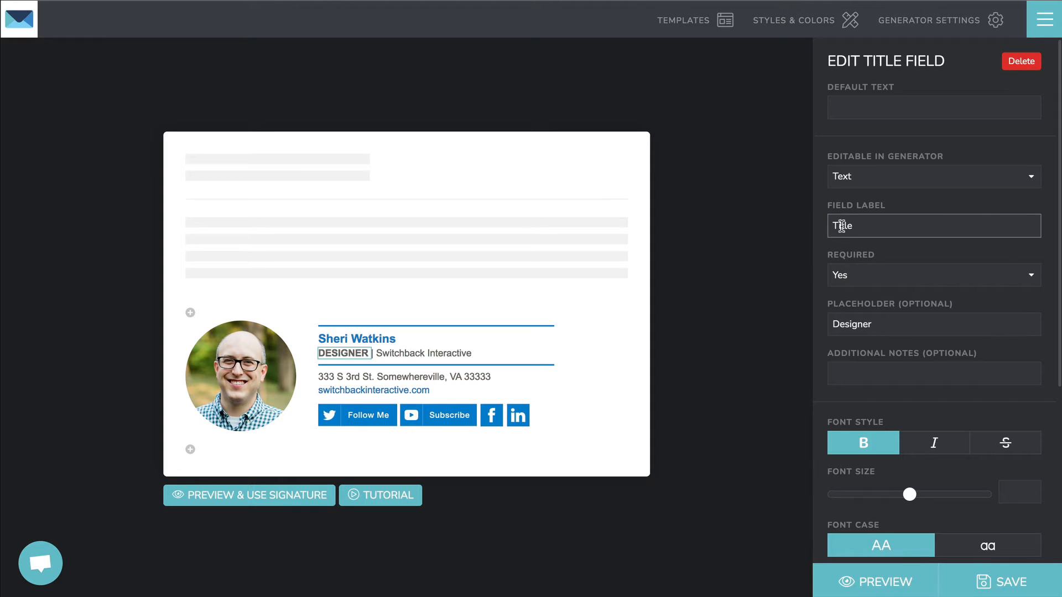
pyautogui.write('Position')
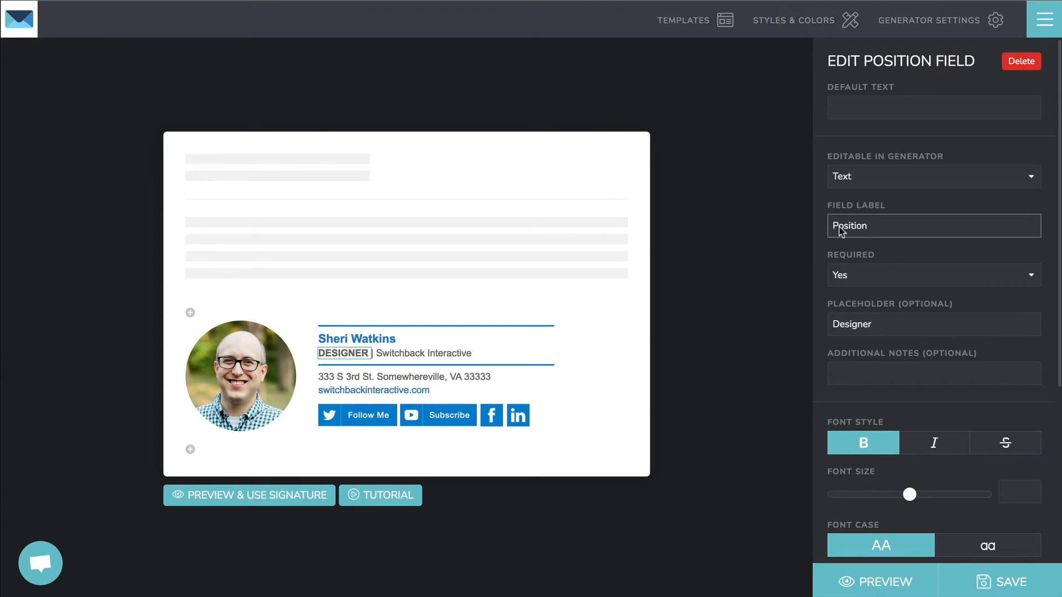
pyautogui.click(426, 353)
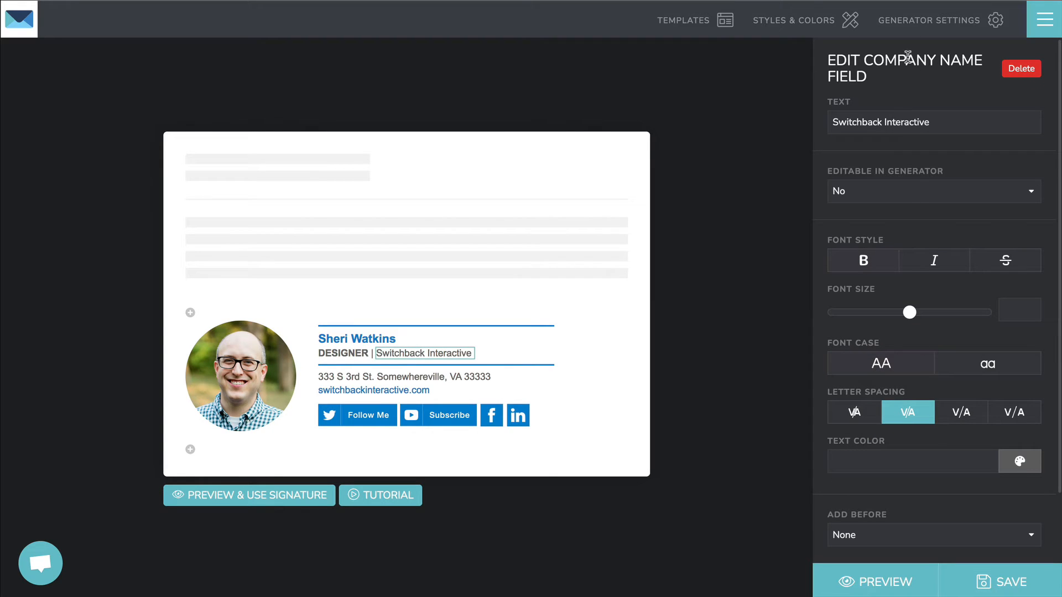
# Step: Keep the company name, address and website lines non-editable in the generator
pyautogui.click(909, 194)
pyautogui.click(887, 193)
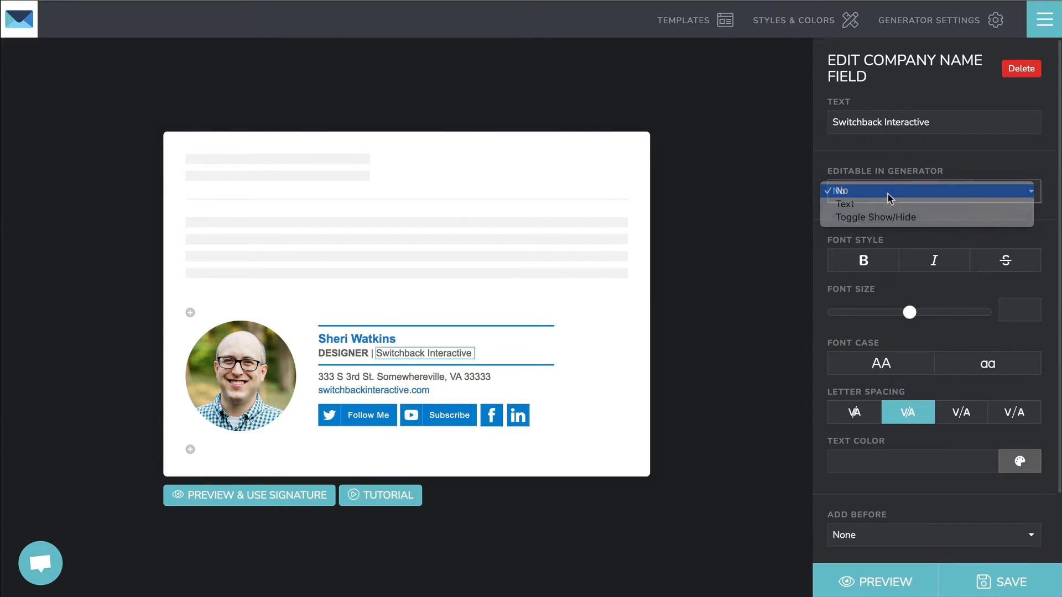
pyautogui.click(423, 376)
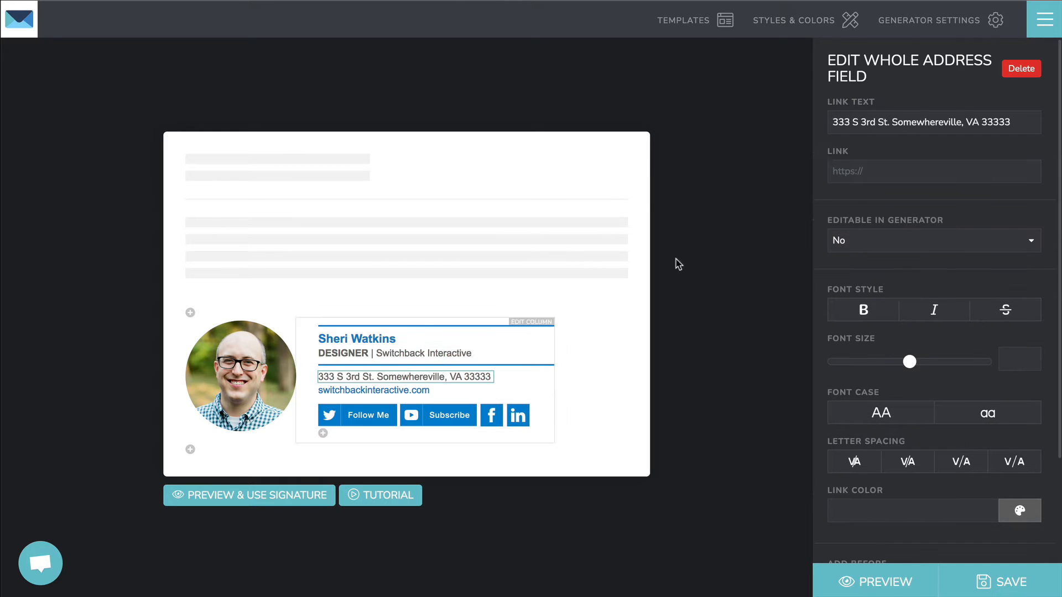
pyautogui.click(866, 241)
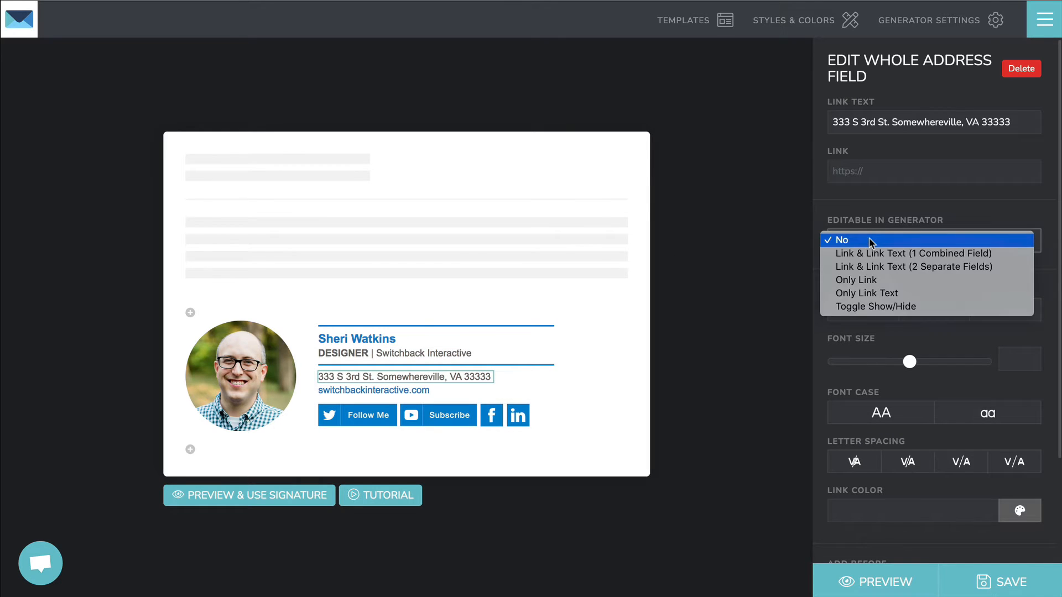
pyautogui.click(886, 236)
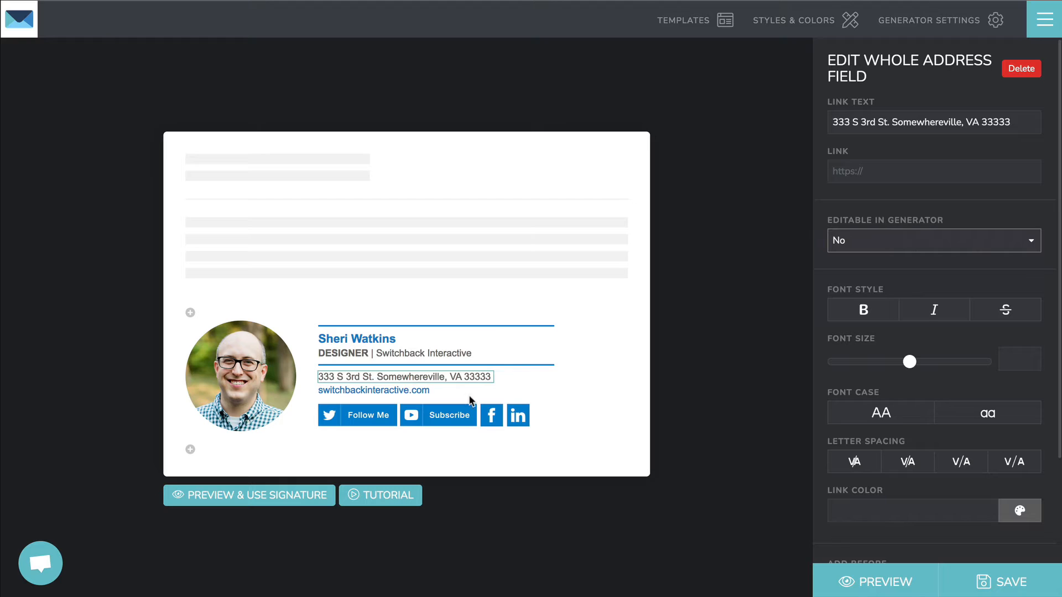
pyautogui.click(384, 391)
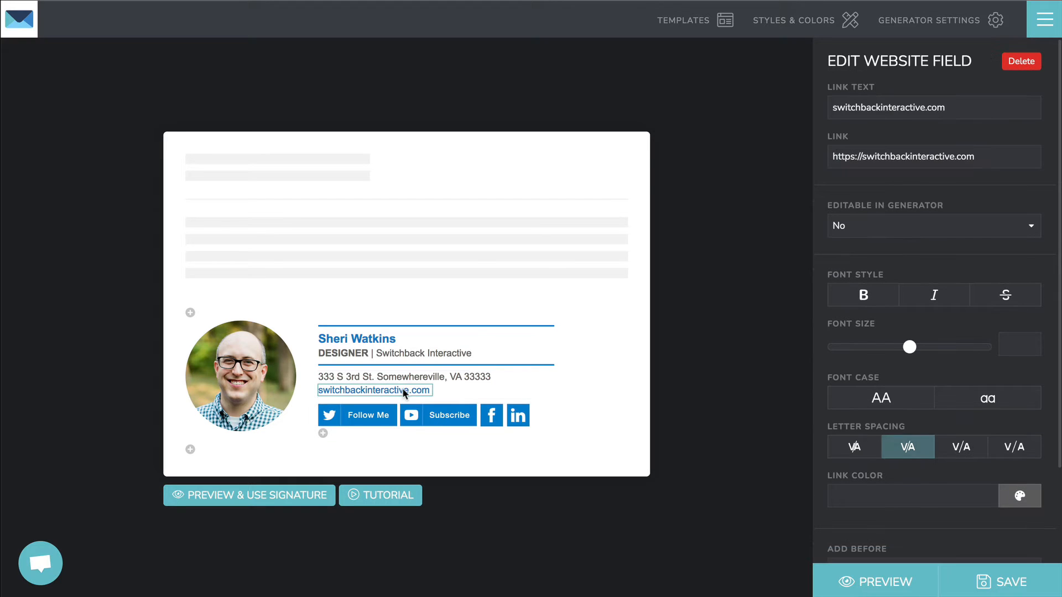
pyautogui.click(866, 226)
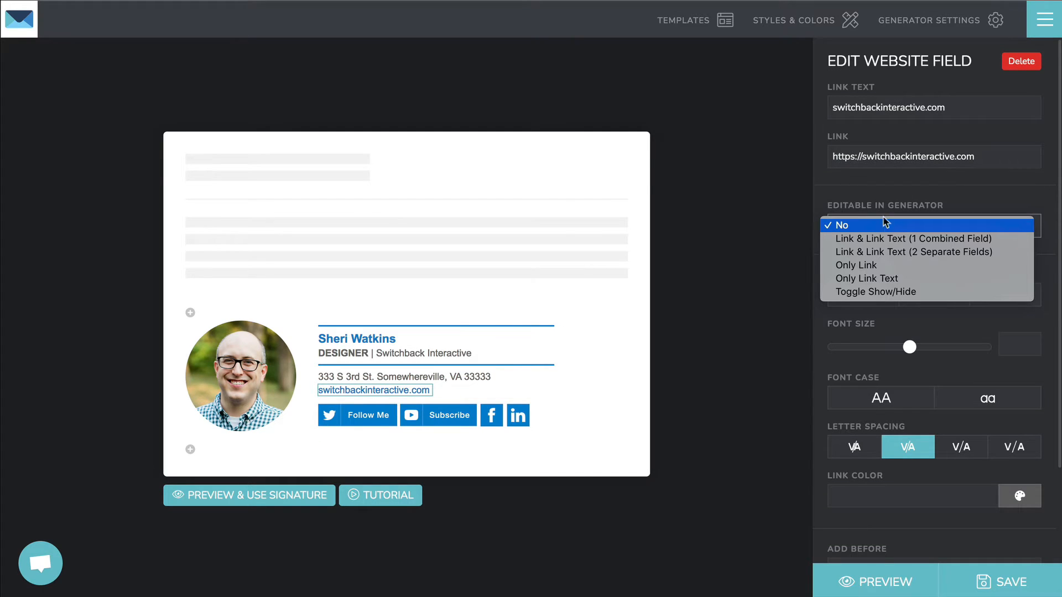
pyautogui.click(886, 226)
# Step: Make the Twitter and YouTube buttons editable as Link in the generator
pyautogui.click(373, 420)
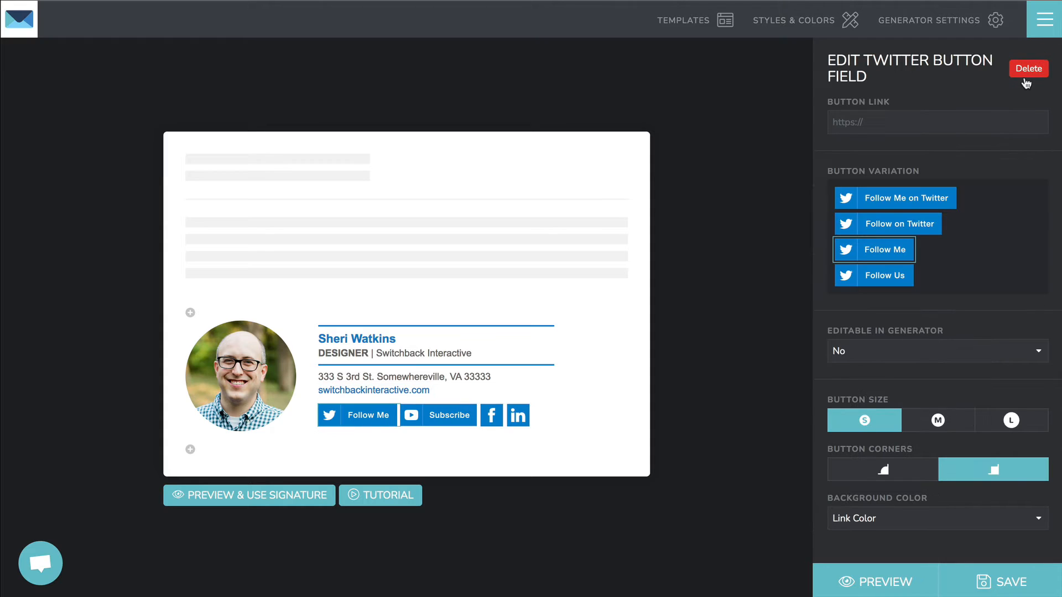
pyautogui.click(873, 353)
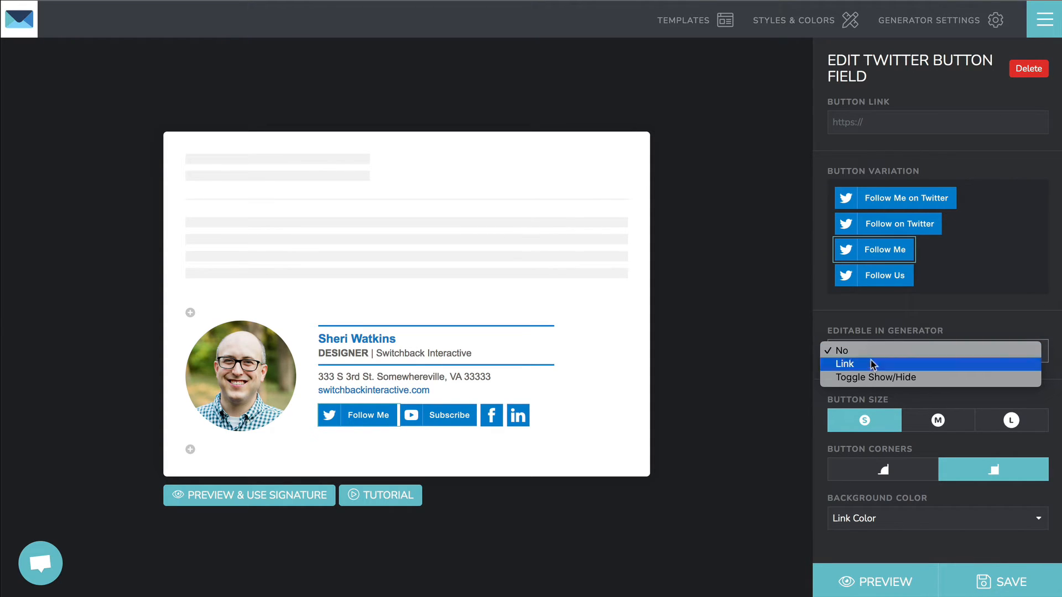
pyautogui.click(872, 365)
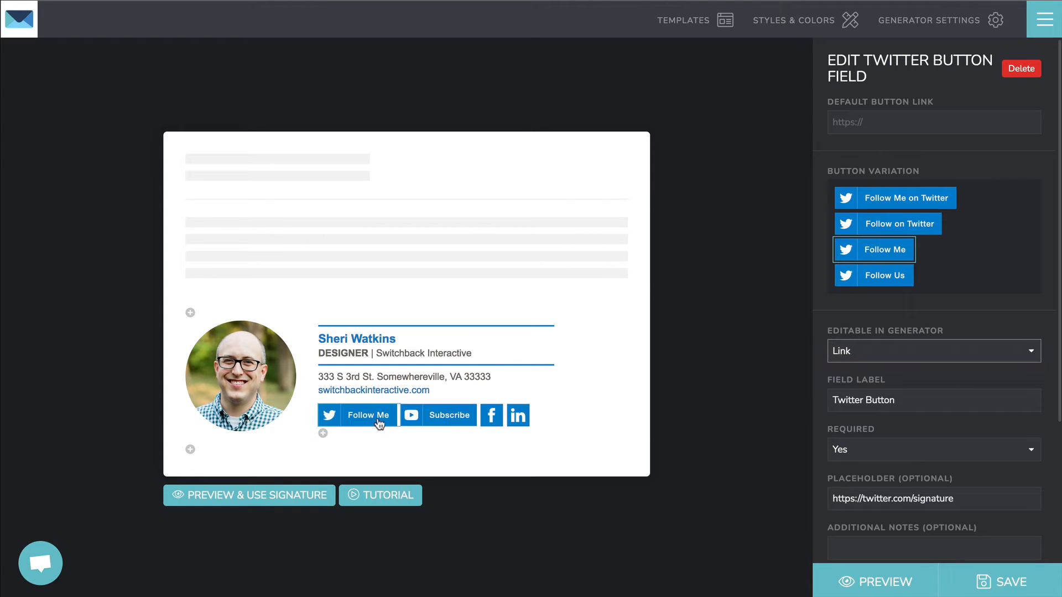
pyautogui.click(446, 419)
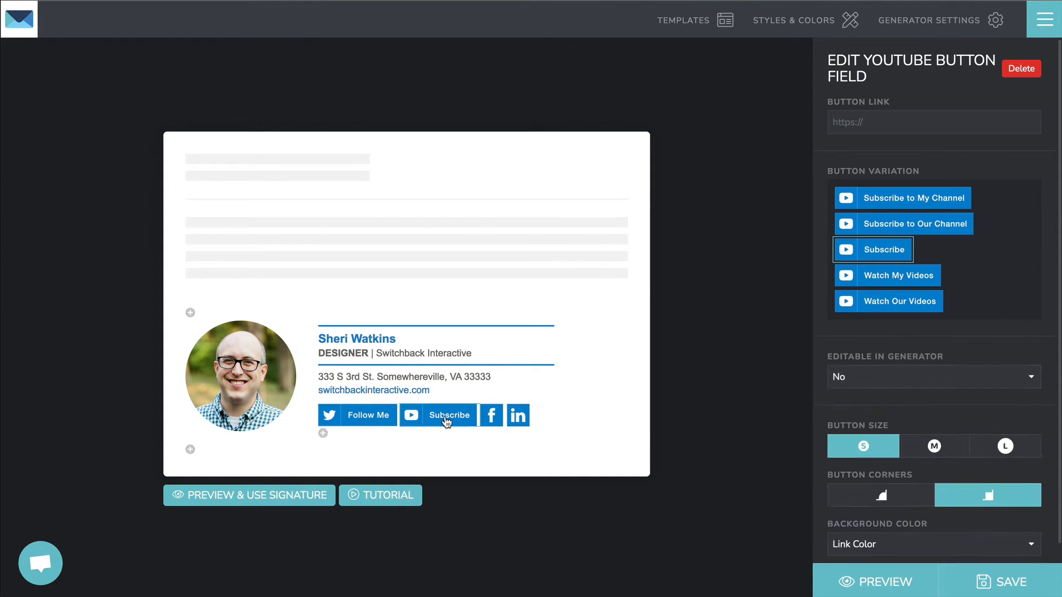
pyautogui.click(867, 381)
pyautogui.click(867, 389)
# Step: Make the Facebook and LinkedIn icons editable as Link in the generator
pyautogui.click(499, 414)
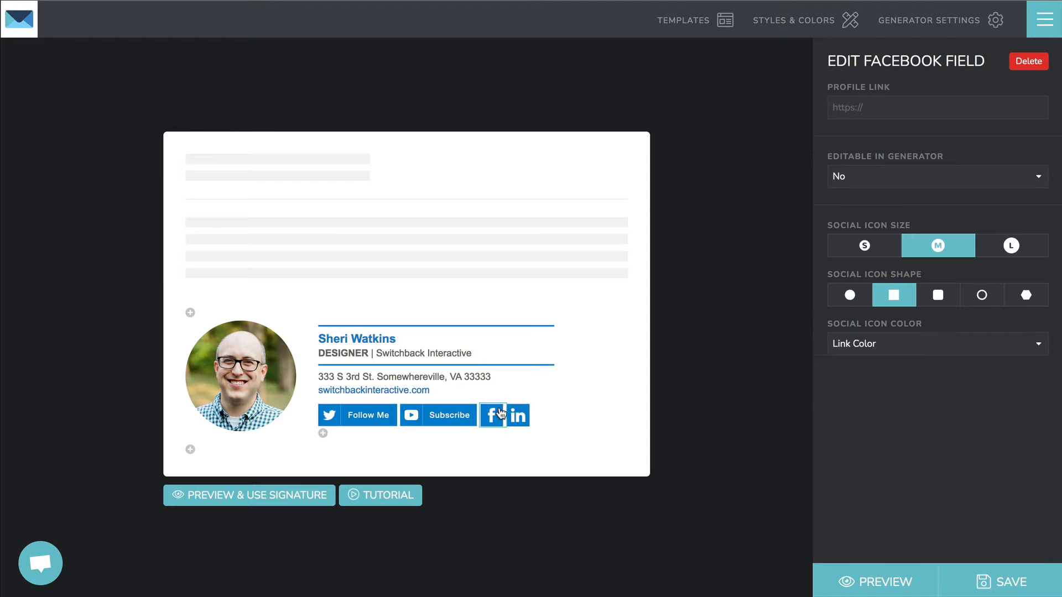
pyautogui.click(369, 422)
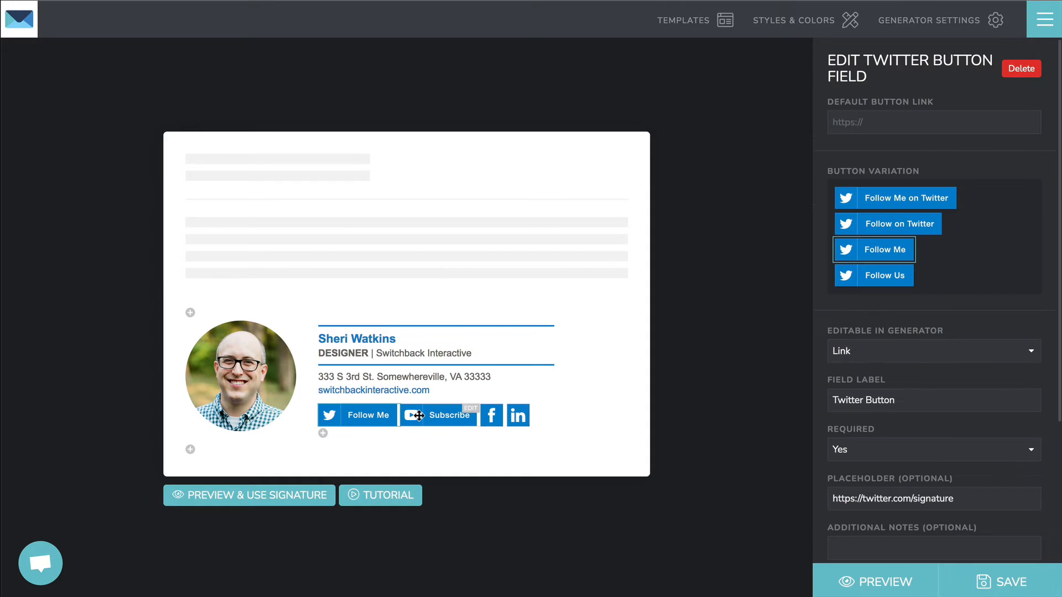
pyautogui.click(419, 416)
pyautogui.click(491, 415)
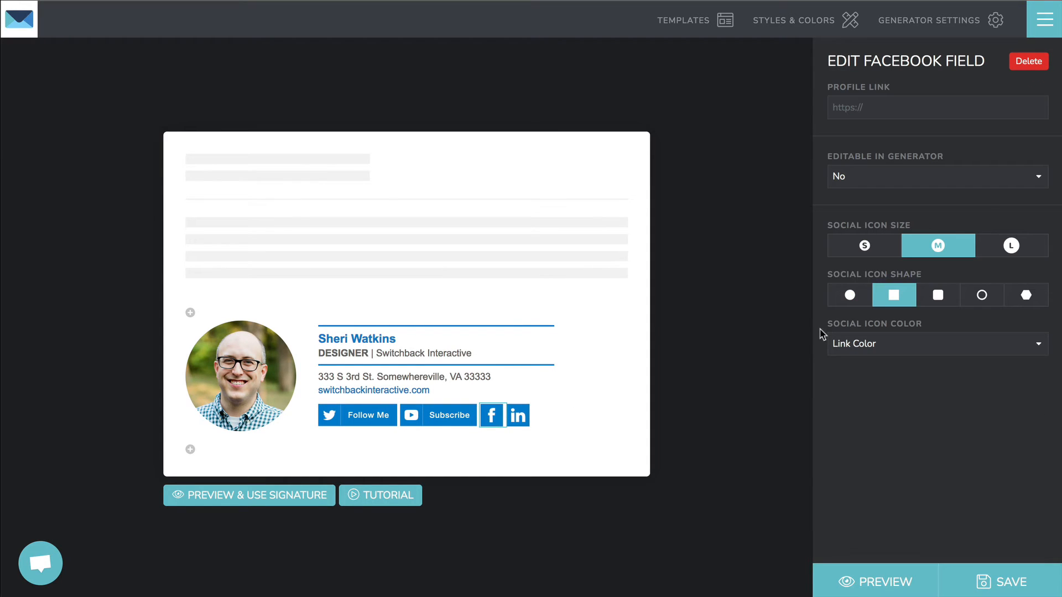
pyautogui.click(882, 346)
pyautogui.click(883, 347)
pyautogui.click(873, 177)
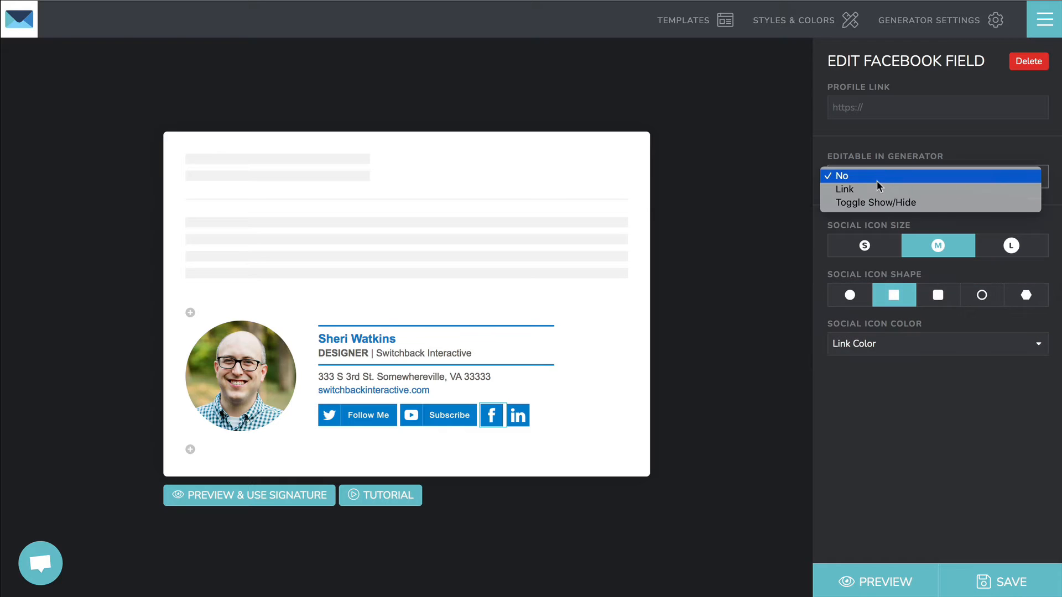
pyautogui.click(878, 189)
pyautogui.click(518, 415)
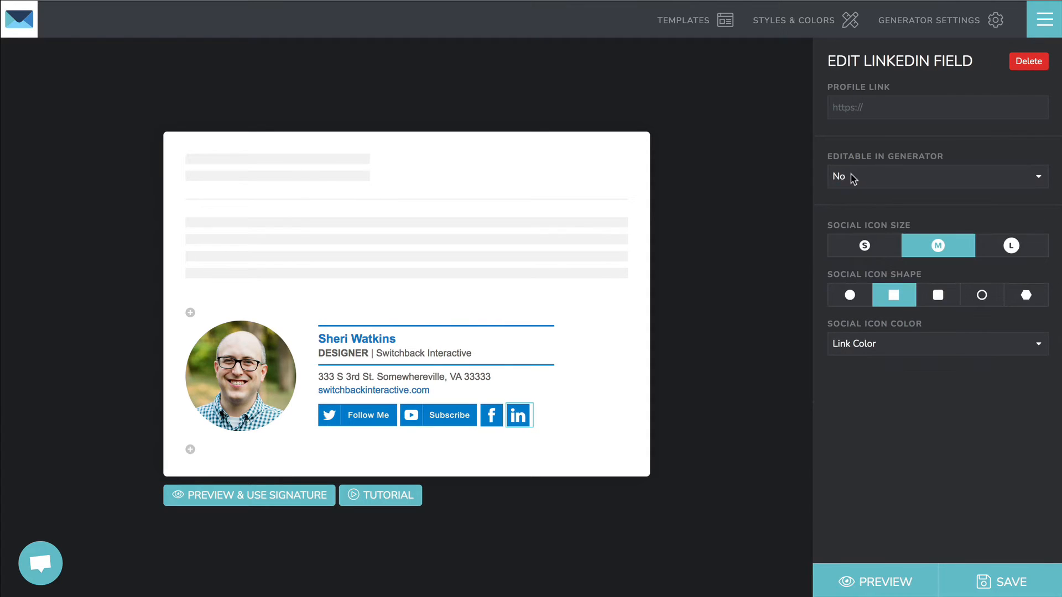
pyautogui.click(853, 179)
pyautogui.click(855, 188)
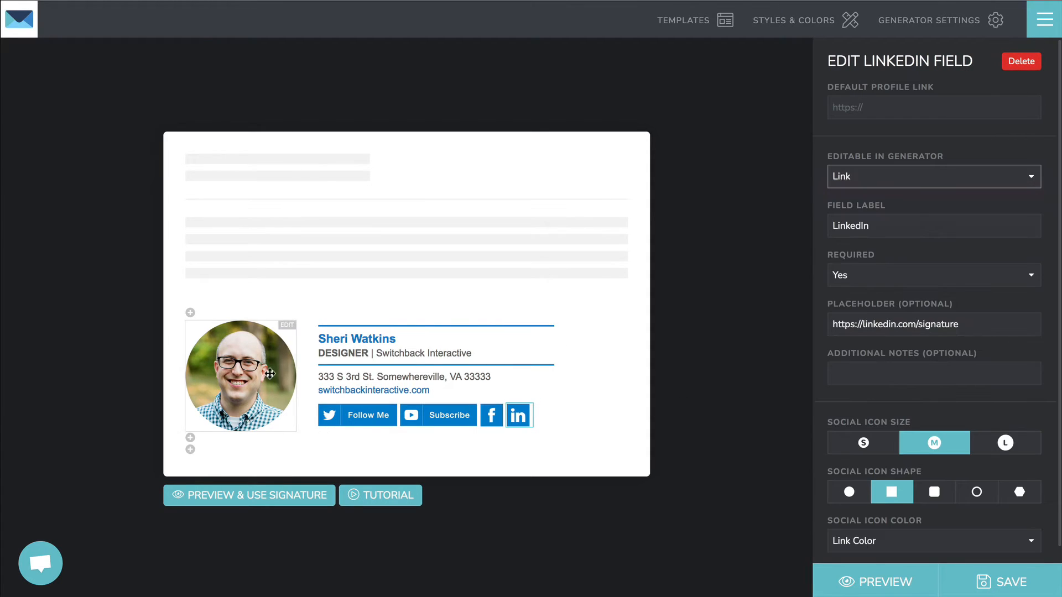
# Step: Keep the profile photo on Upload Image and preview the generator form
pyautogui.click(265, 371)
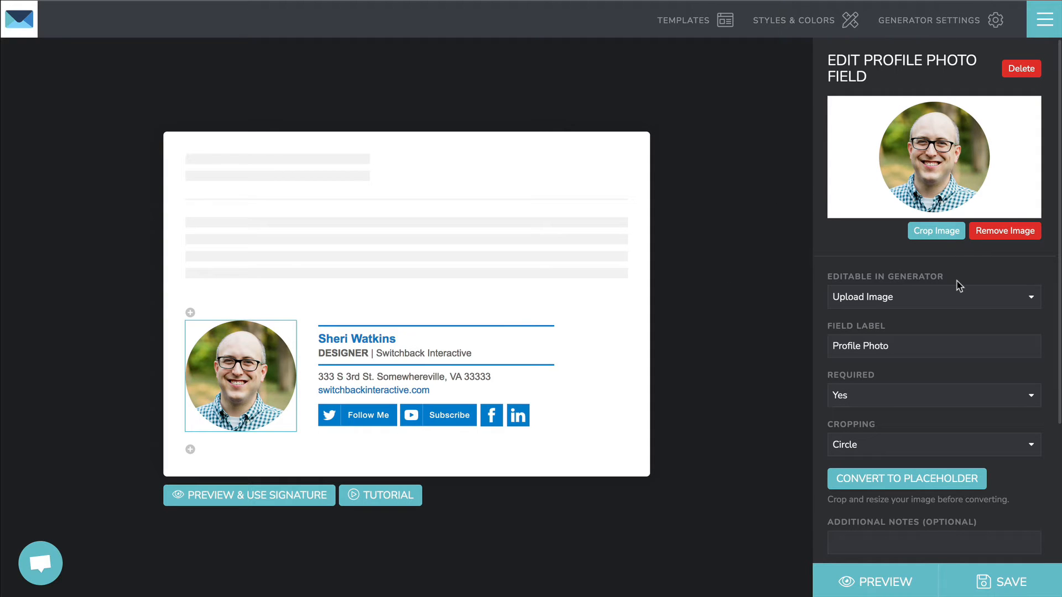
pyautogui.click(893, 290)
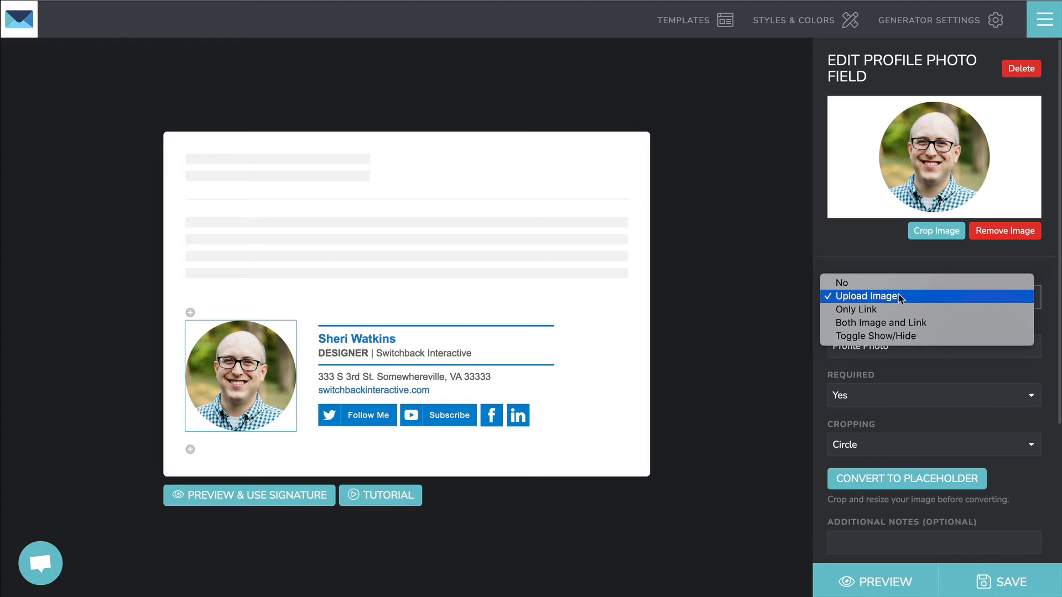
pyautogui.click(905, 297)
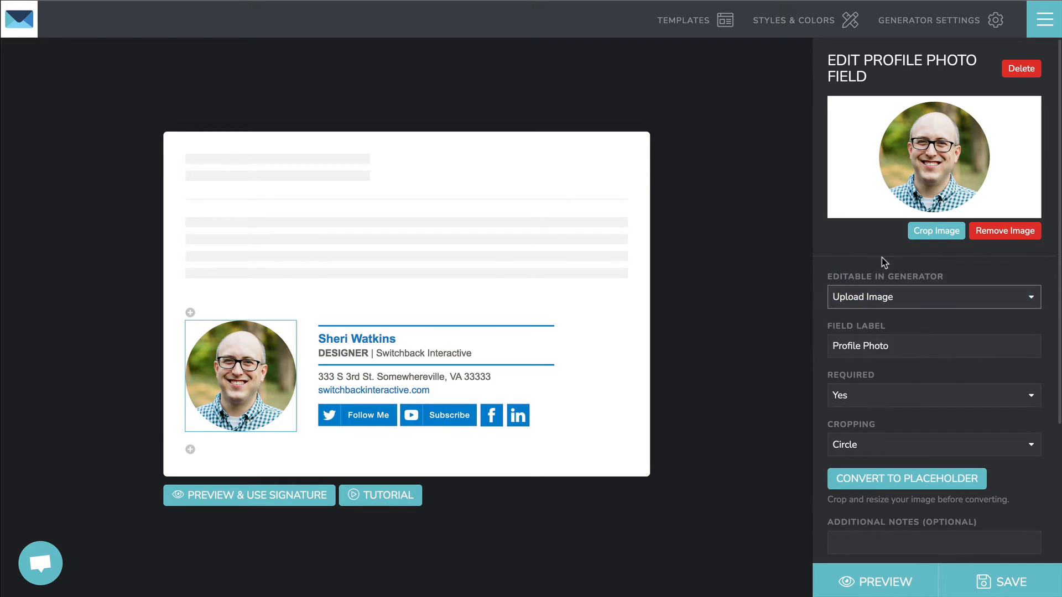
pyautogui.click(278, 496)
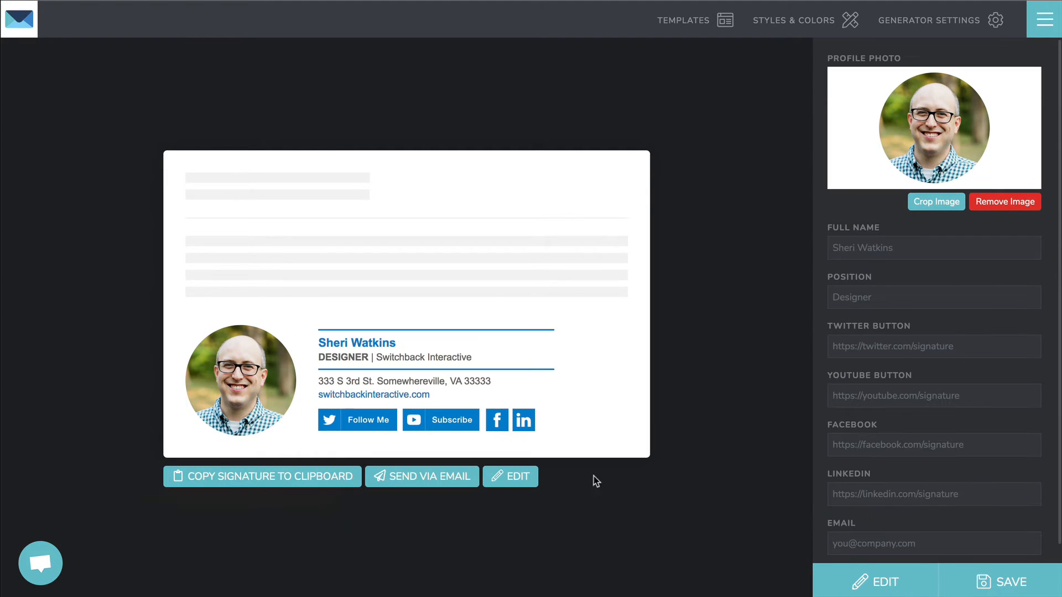
# Step: Scroll through the generator preview form, then go back to the signature editor
pyautogui.scroll(-1, 939, 449)
pyautogui.scroll(1, 935, 454)
pyautogui.scroll(-1, 833, 243)
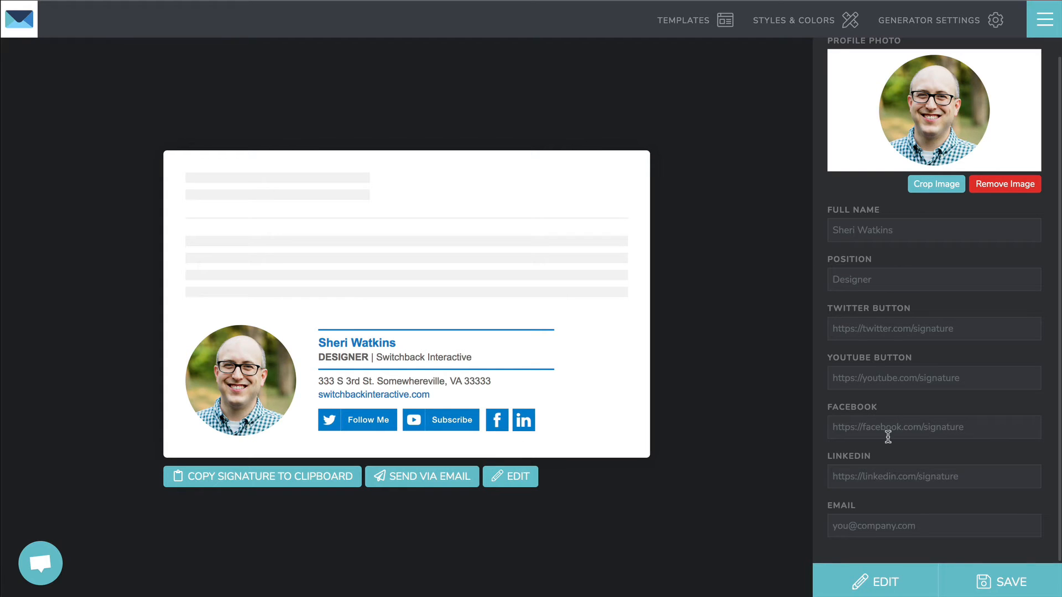
pyautogui.click(514, 481)
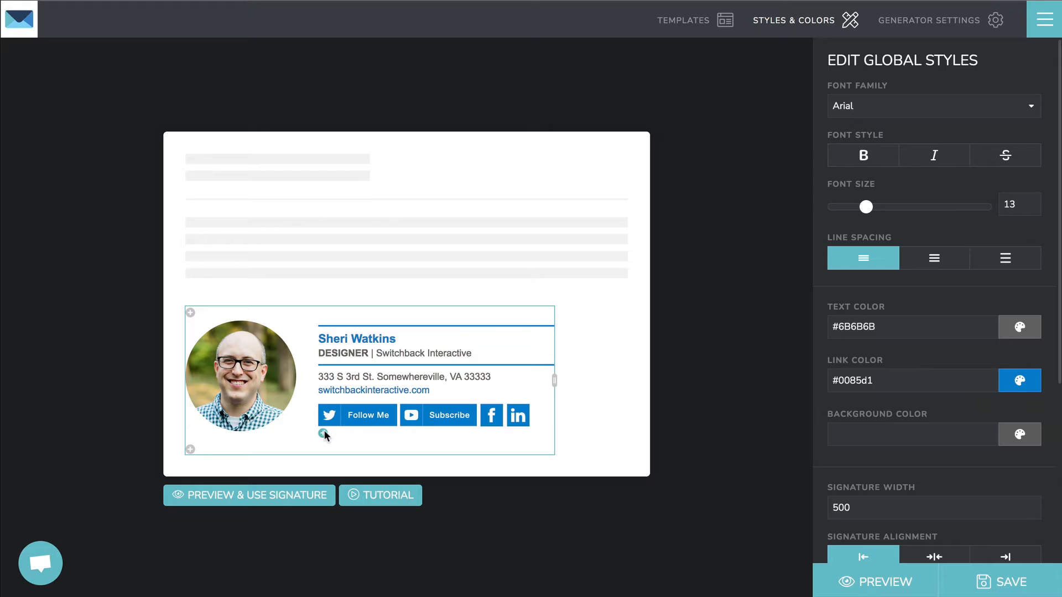
# Step: Add a new row below the signature containing a Choices field
pyautogui.click(323, 433)
pyautogui.click(709, 228)
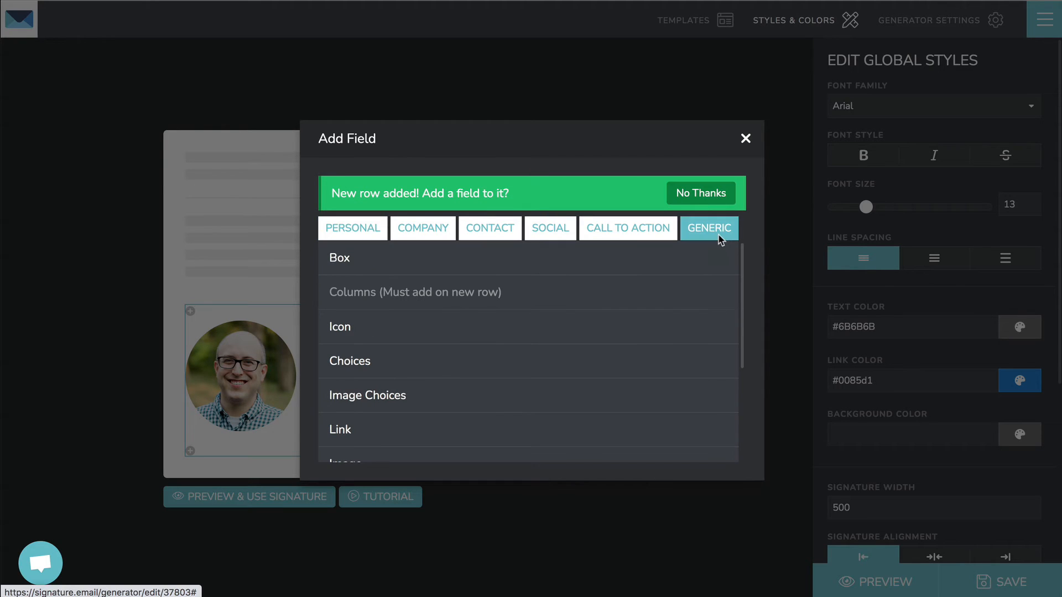
pyautogui.click(452, 363)
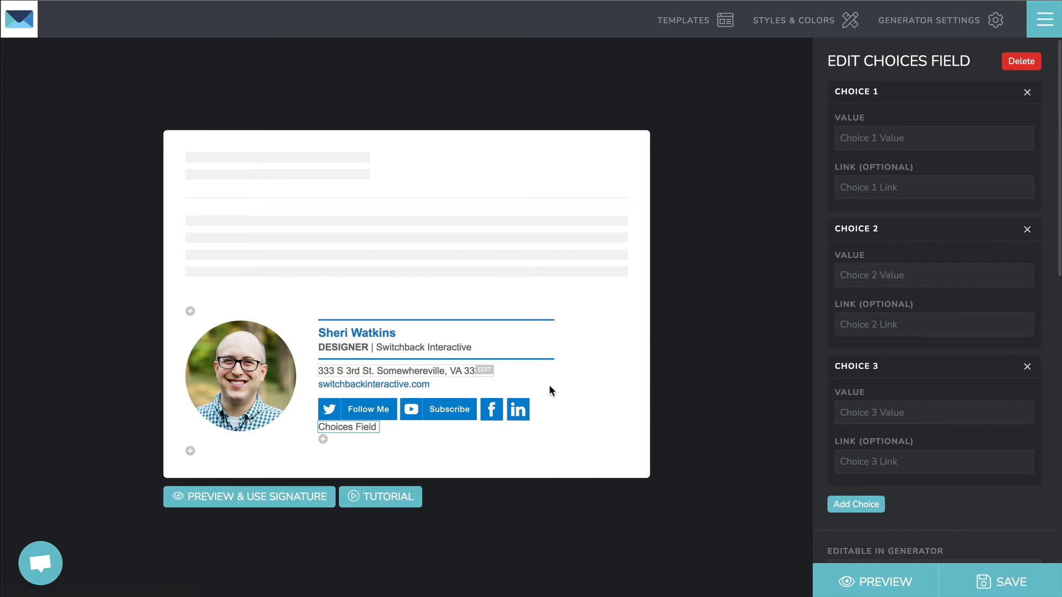
# Step: Enter the choices Hello, Goodbye and New one, then preview the generator
pyautogui.click(909, 143)
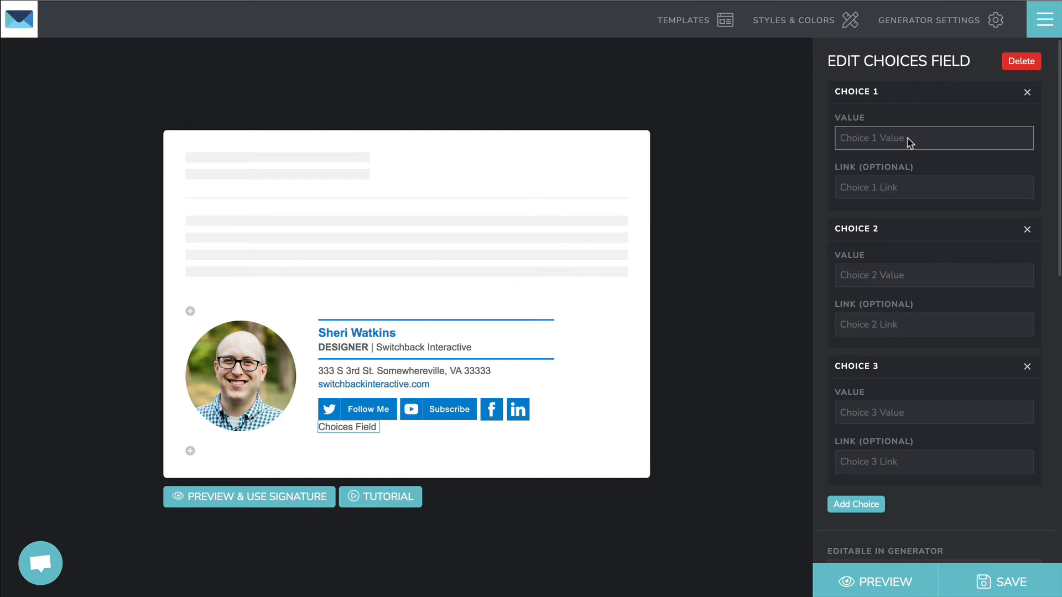
pyautogui.write('Hell')
pyautogui.press('Tab')
pyautogui.press('Tab')
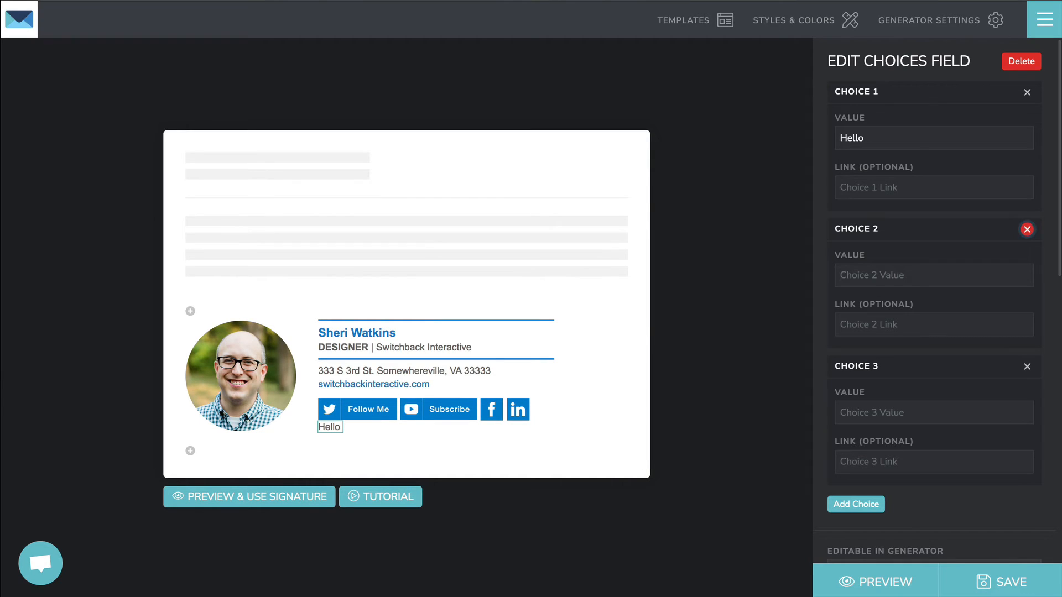
pyautogui.write('Goo')
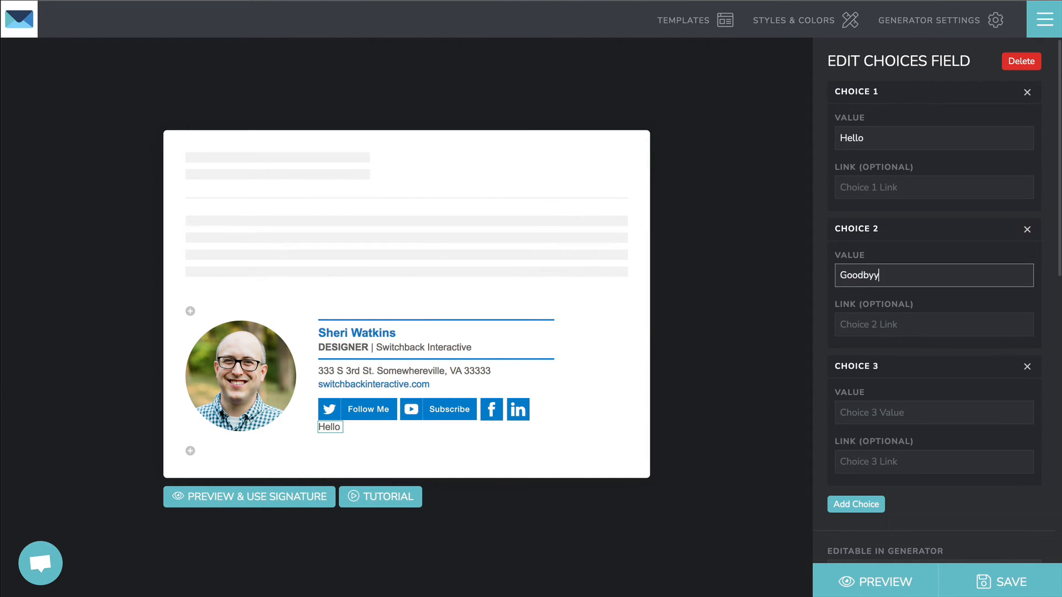
pyautogui.write('dbye')
pyautogui.press('Tab')
pyautogui.press('Tab')
pyautogui.press('Tab')
pyautogui.press('Tab')
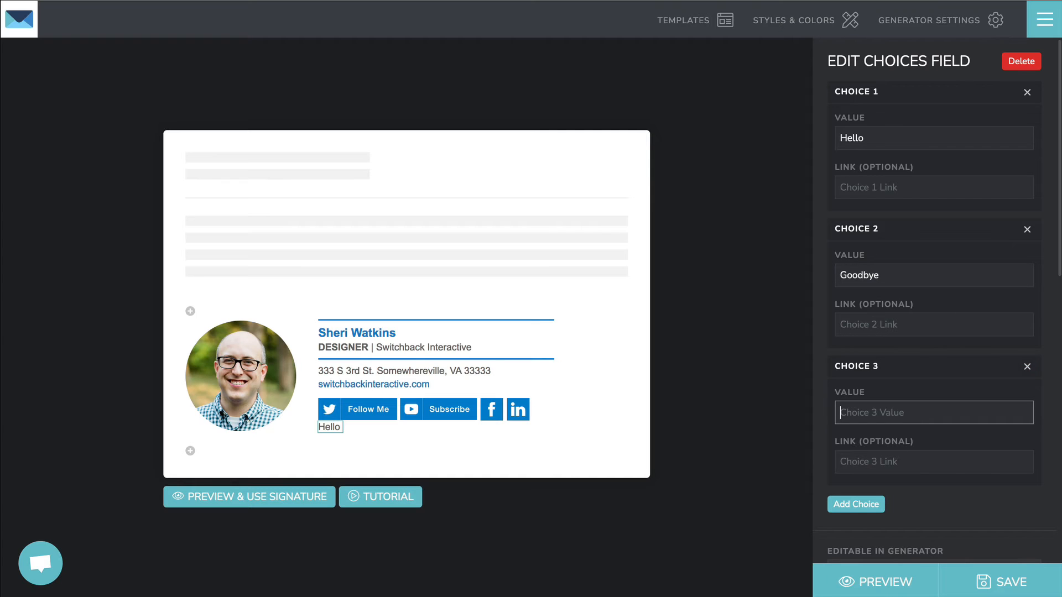
pyautogui.write('New one')
pyautogui.scroll(-6, 973, 465)
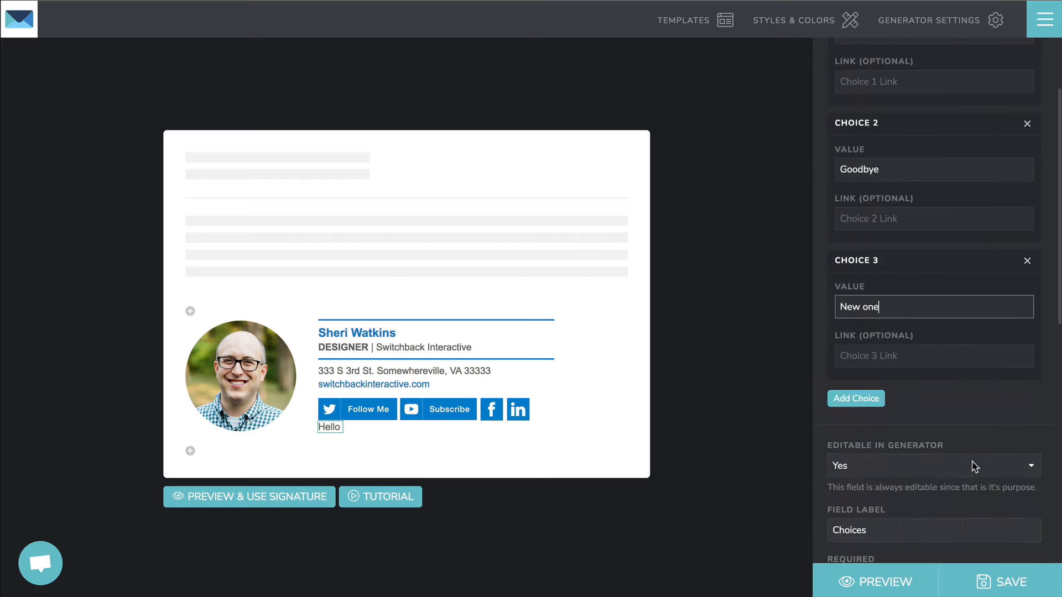
pyautogui.click(303, 501)
# Step: Cycle the preview's Choices dropdown through Goodbye and New one, end on Hello, and resume editing
pyautogui.scroll(-1, 1014, 369)
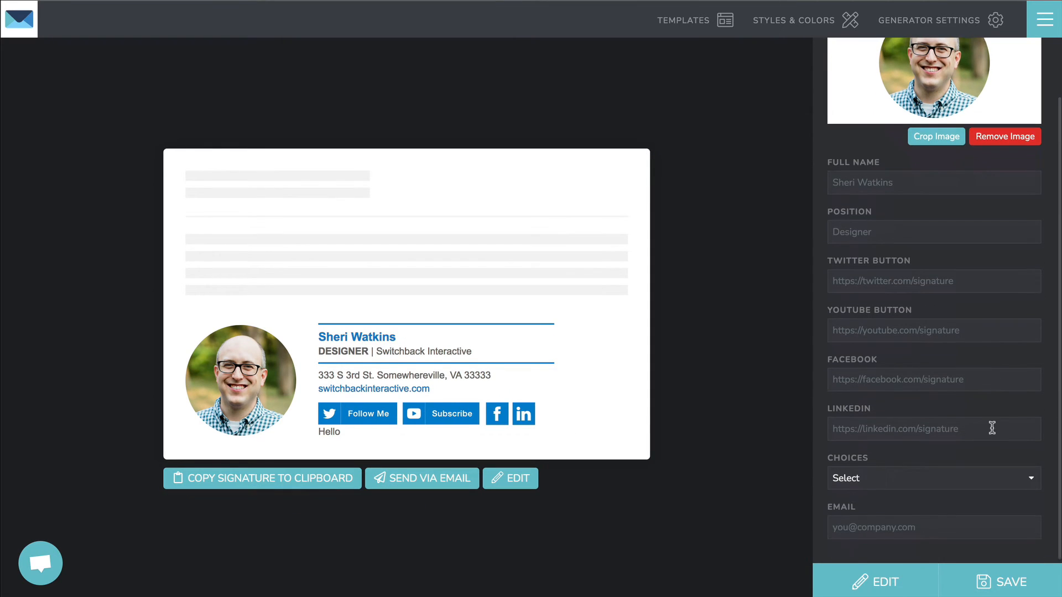
pyautogui.click(866, 485)
pyautogui.click(872, 489)
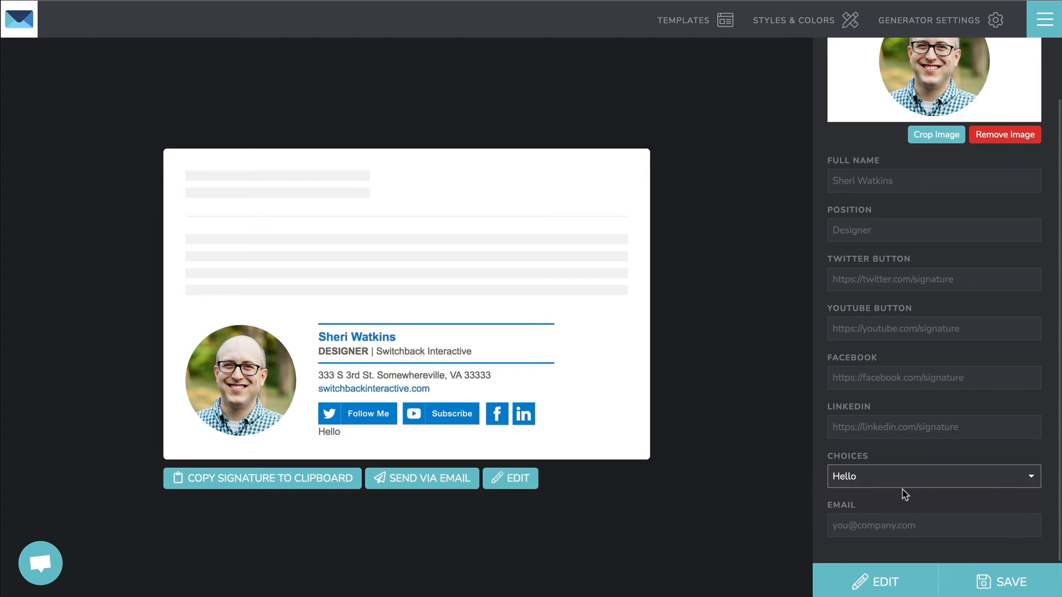
pyautogui.click(902, 485)
pyautogui.click(896, 490)
pyautogui.click(892, 479)
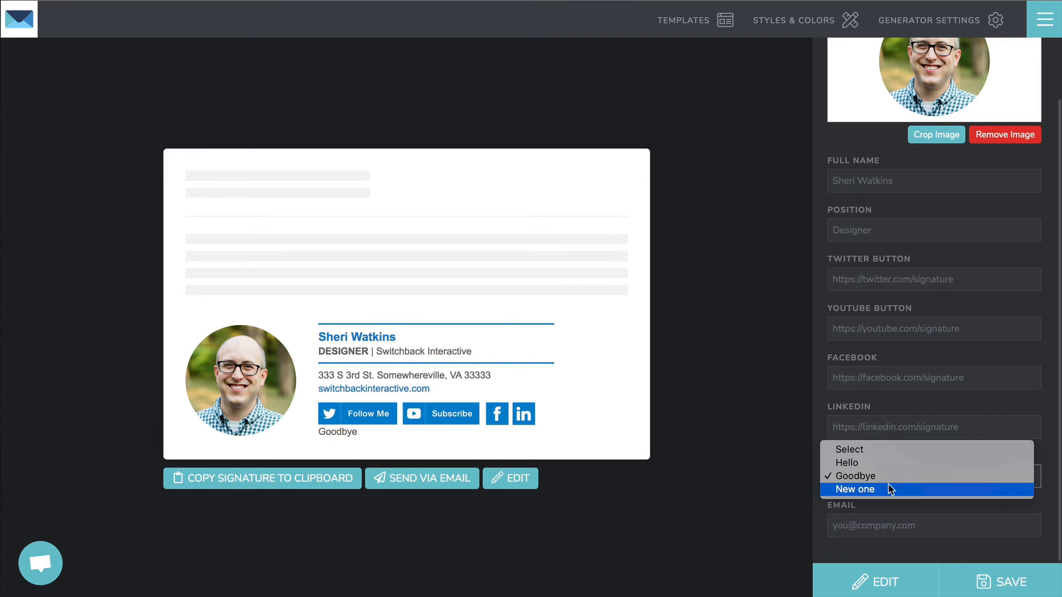
pyautogui.click(890, 492)
pyautogui.click(893, 477)
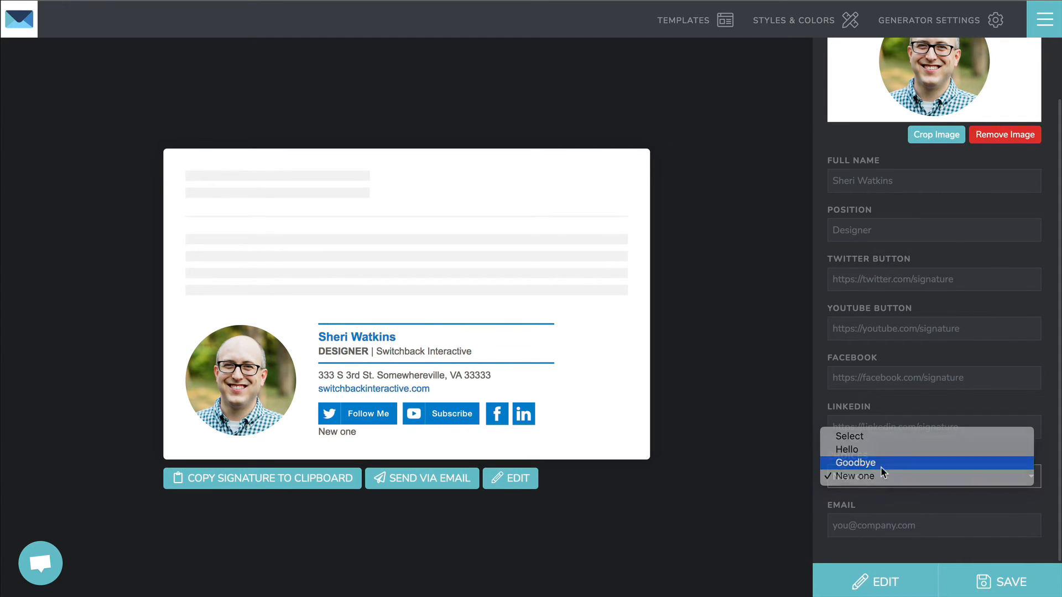
pyautogui.click(871, 464)
pyautogui.click(869, 477)
pyautogui.click(880, 463)
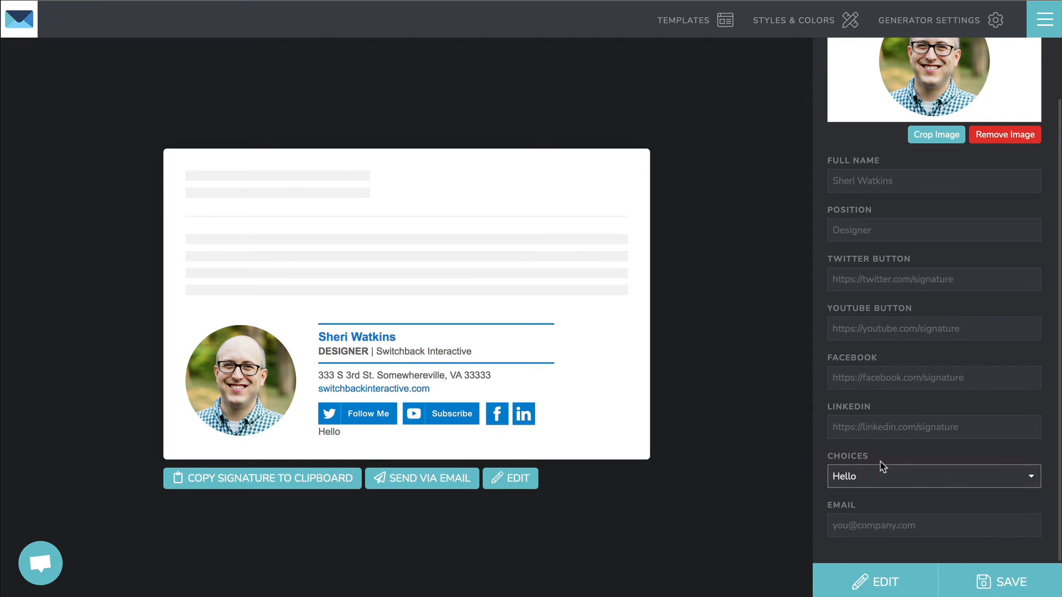
pyautogui.click(532, 480)
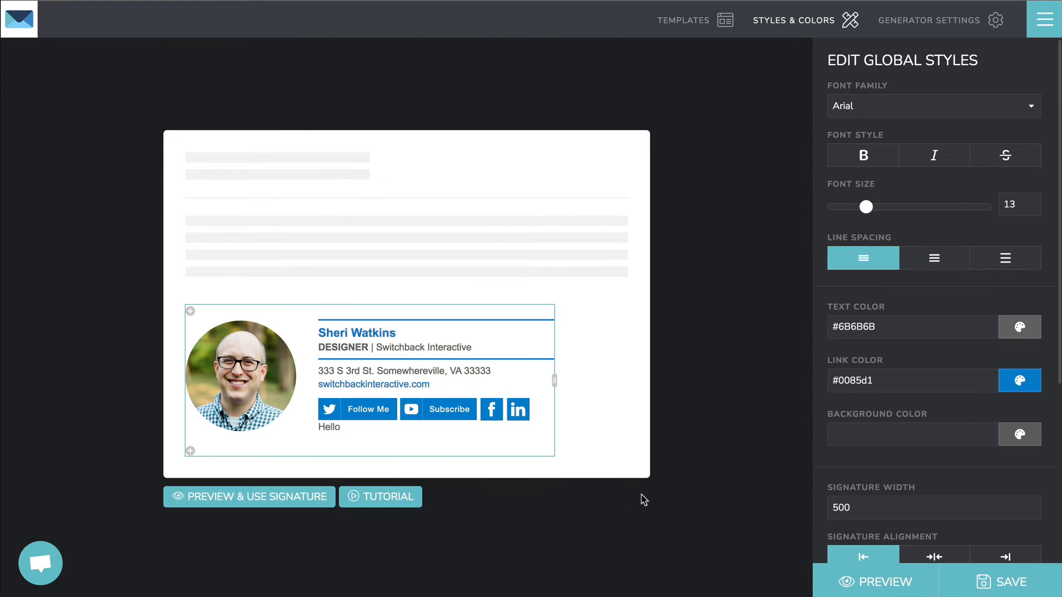
# Step: Set the generator link to switchback.signature.email, switch Published on, and save
pyautogui.click(916, 25)
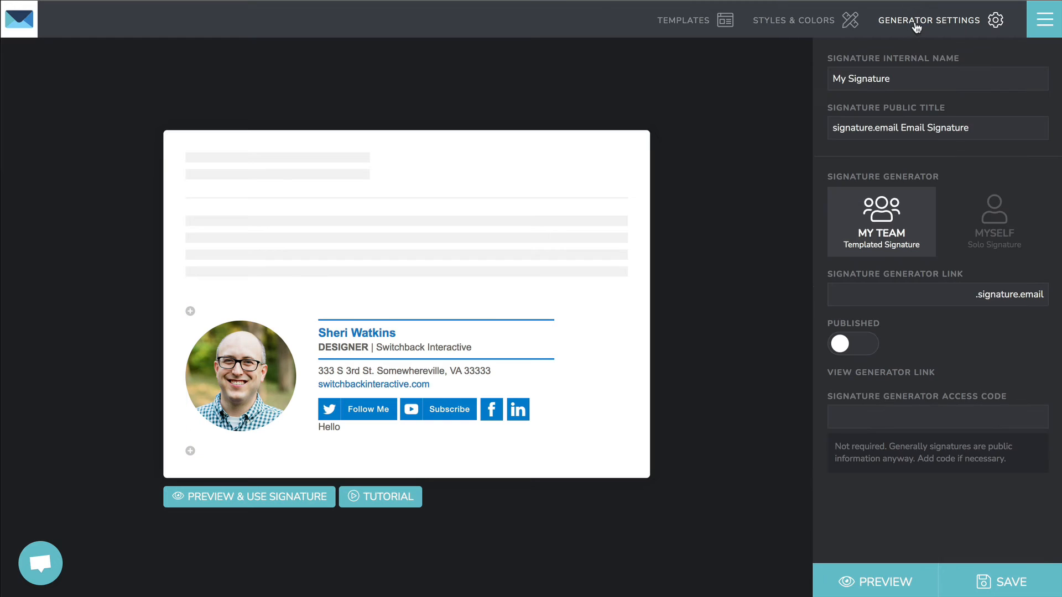
pyautogui.click(879, 299)
pyautogui.write('switchback')
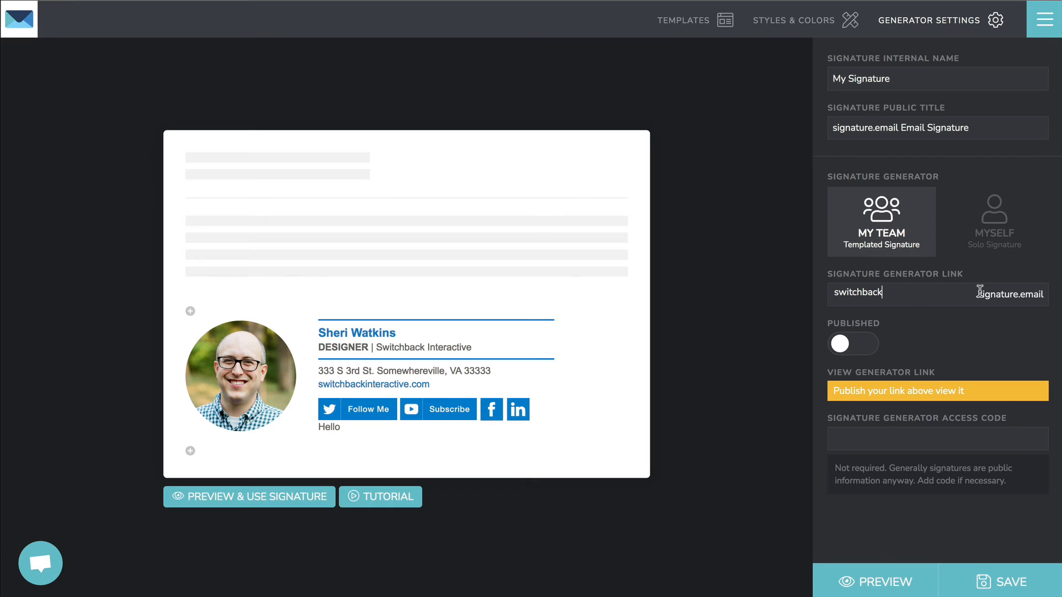
pyautogui.click(861, 345)
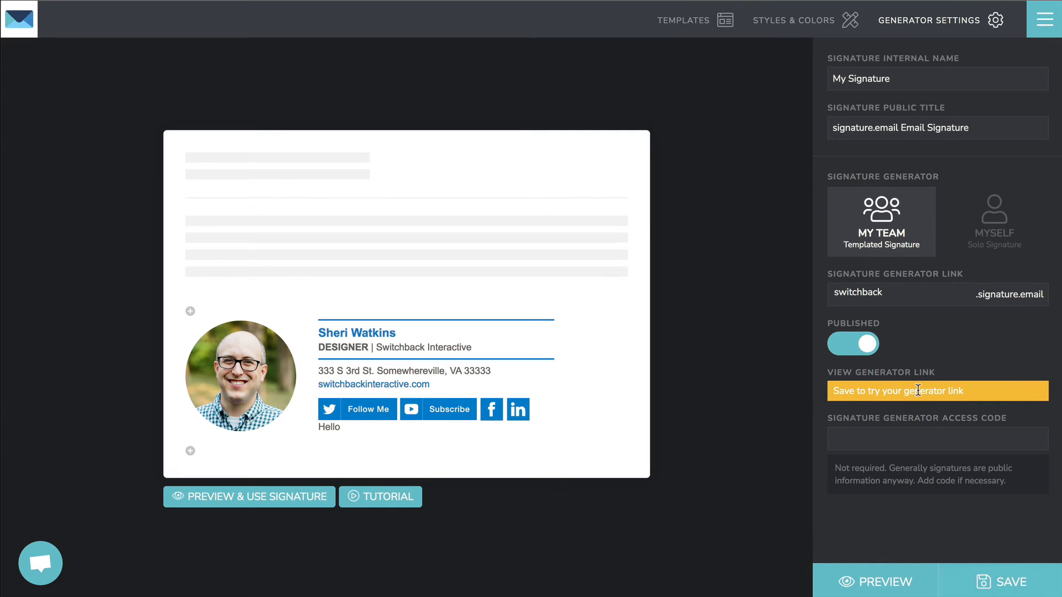
pyautogui.click(1008, 578)
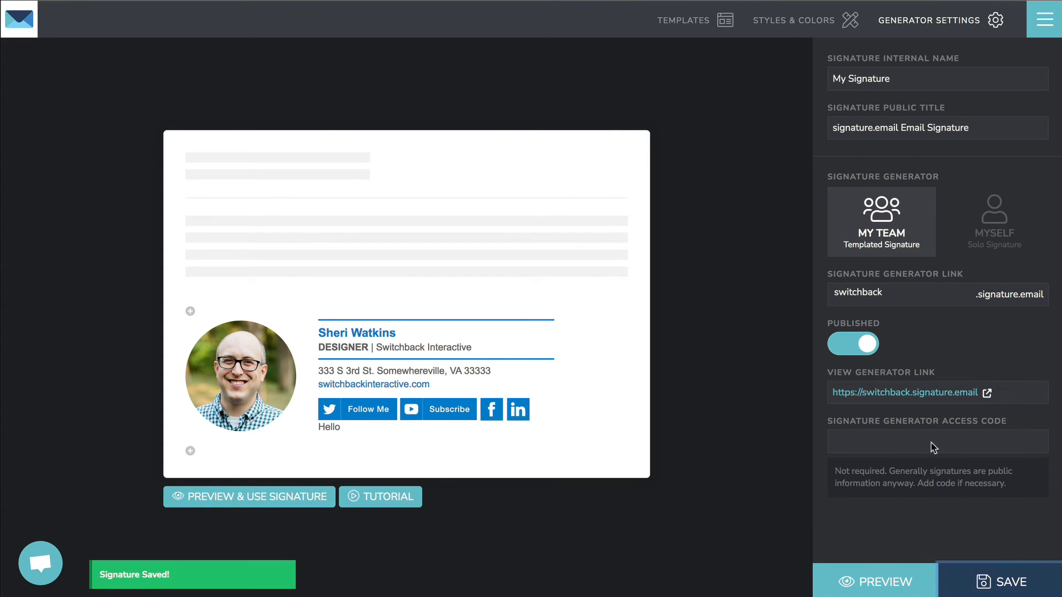
# Step: Open the published generator link and scroll through its form
pyautogui.click(904, 392)
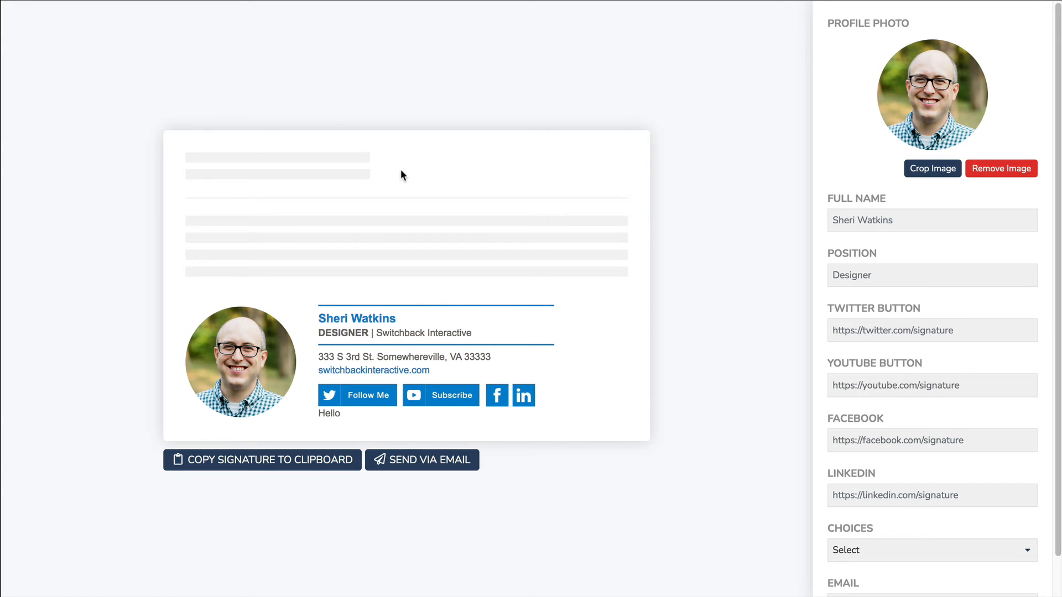
pyautogui.scroll(-2, 898, 370)
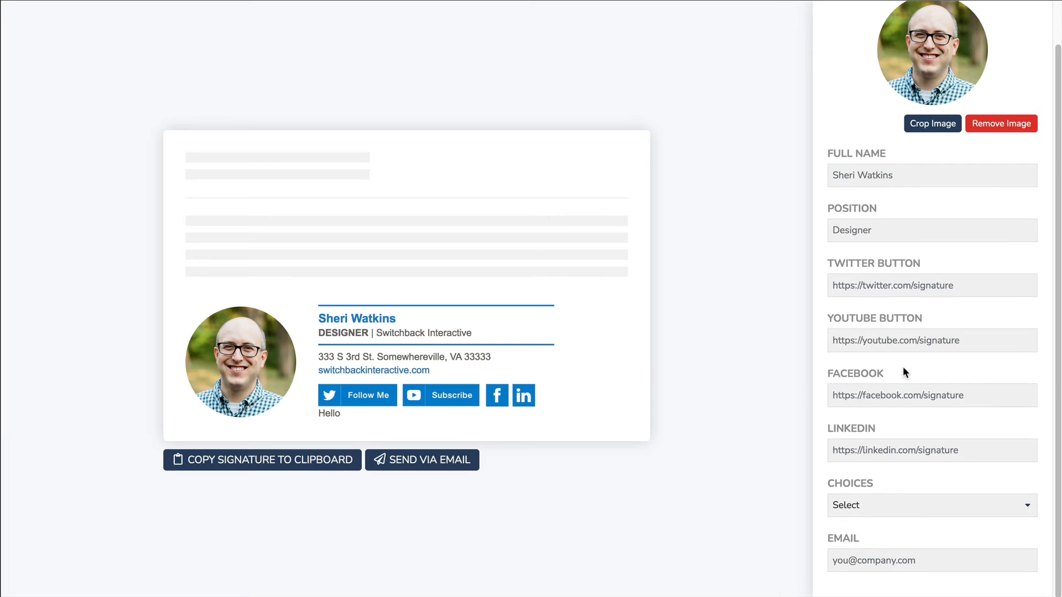
pyautogui.scroll(2, 816, 430)
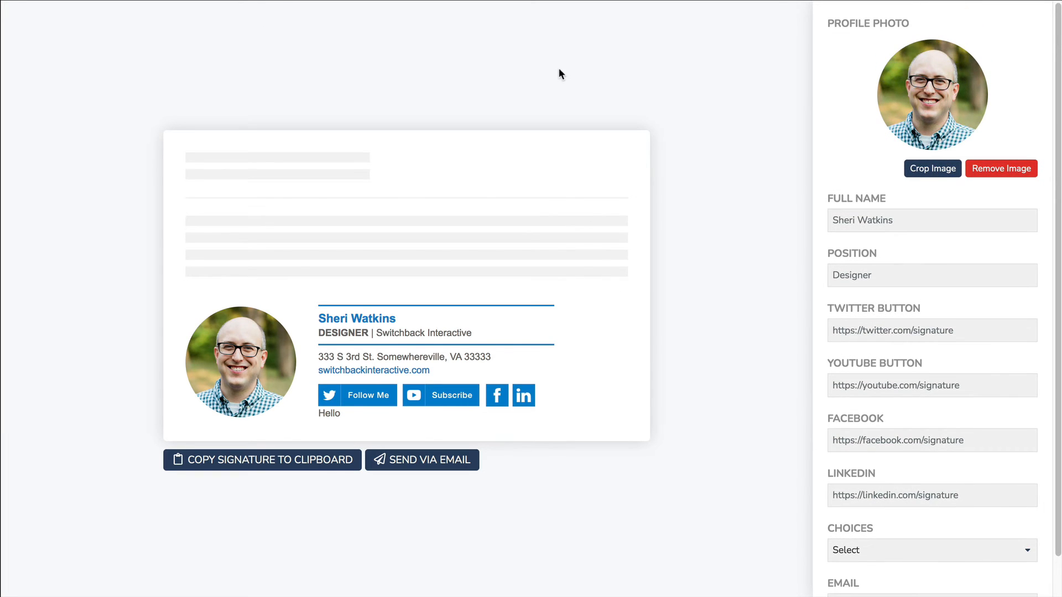
pyautogui.scroll(-2, 894, 282)
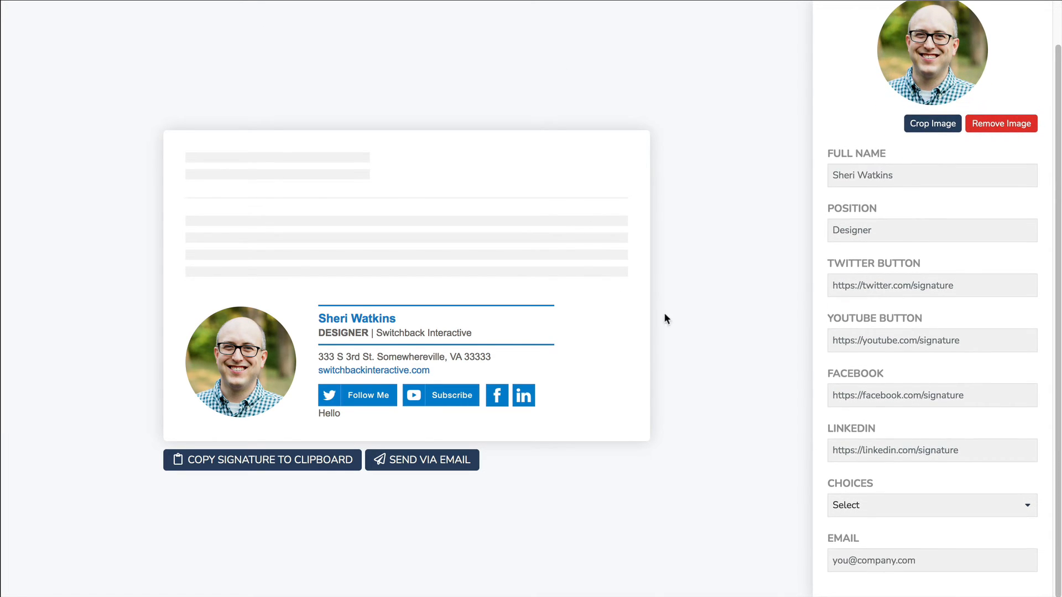
pyautogui.scroll(2, 913, 264)
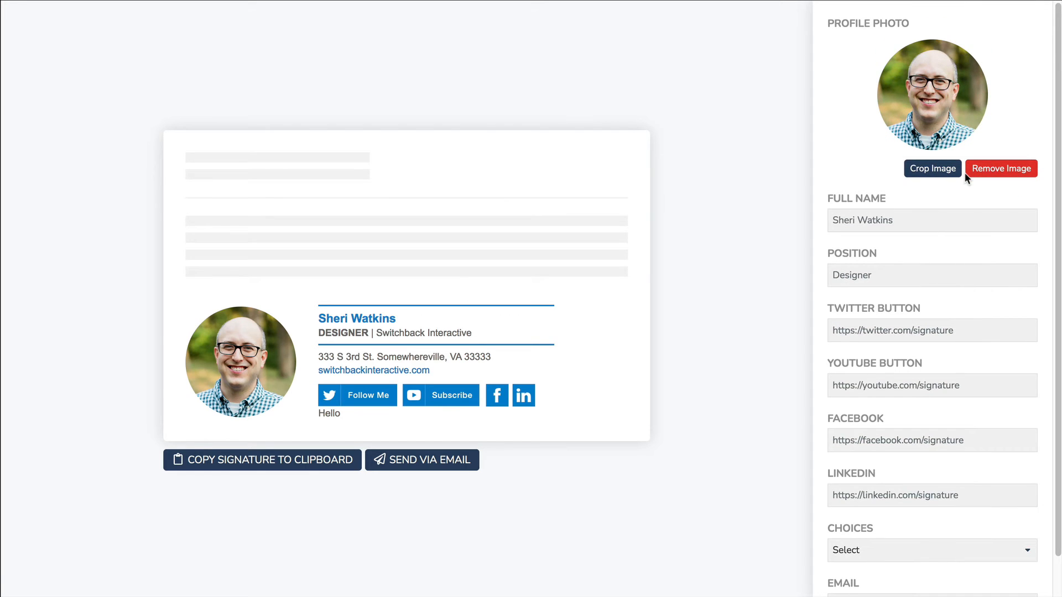
pyautogui.scroll(-2, 852, 293)
# Step: Enter a new member's full name and 'Account Director' as Position, then select the Follow Me button
pyautogui.click(885, 172)
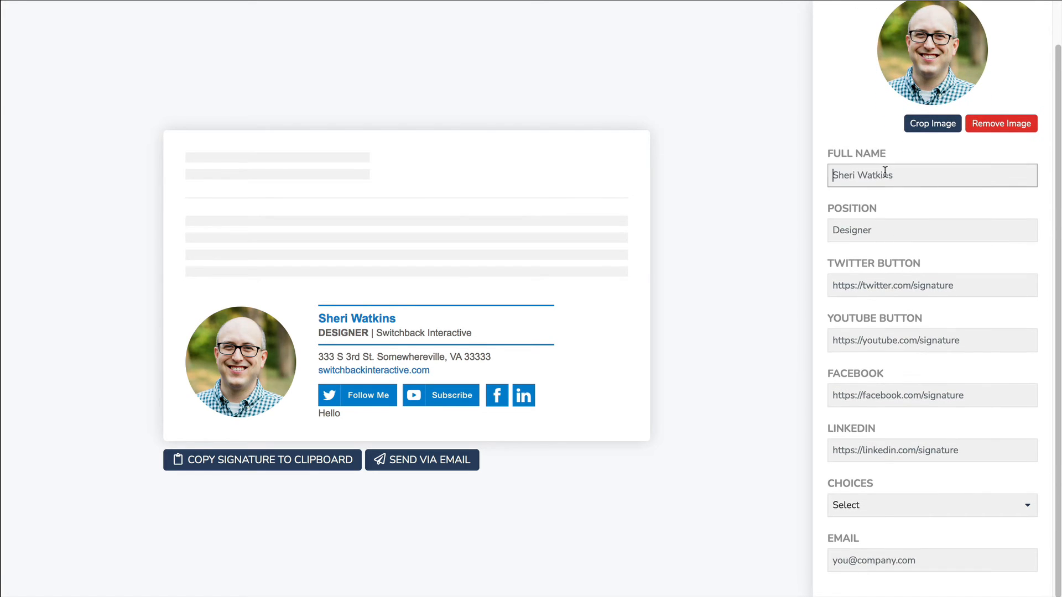
pyautogui.press('Tab')
pyautogui.press('Tab')
pyautogui.press('Tab')
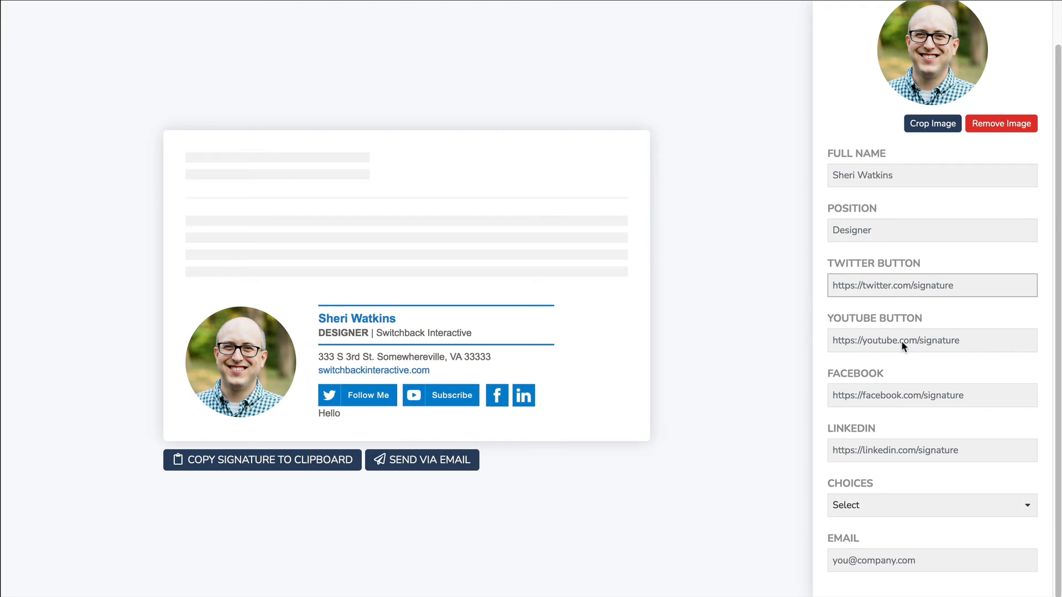
pyautogui.click(852, 170)
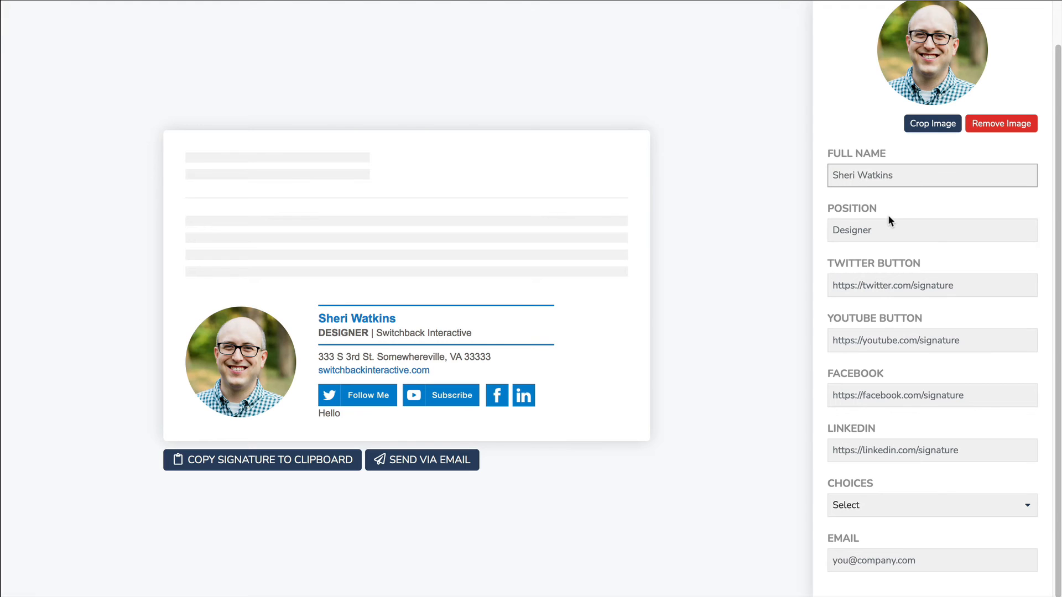
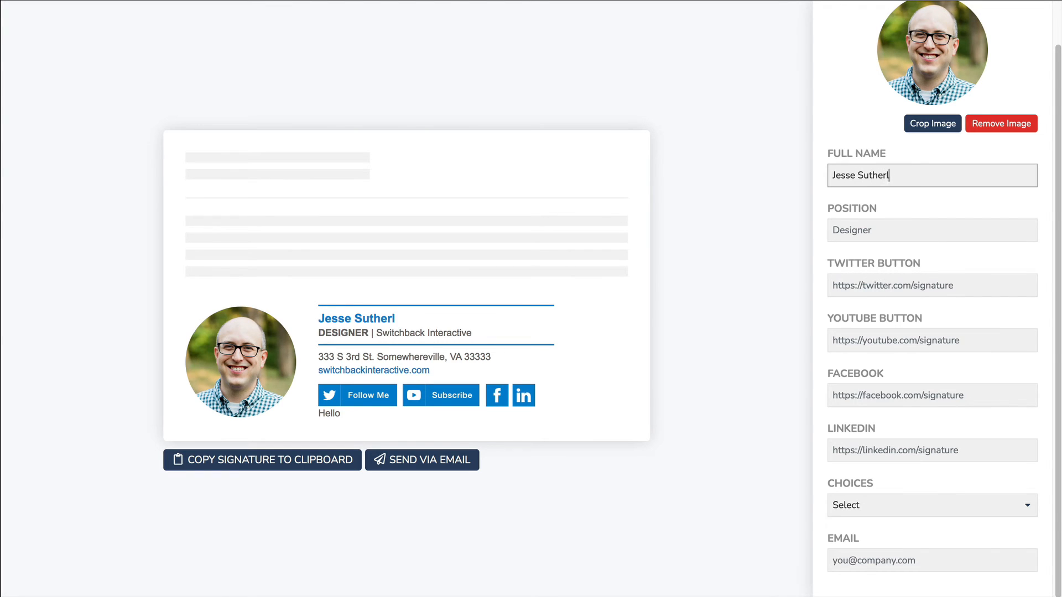
pyautogui.press('Tab')
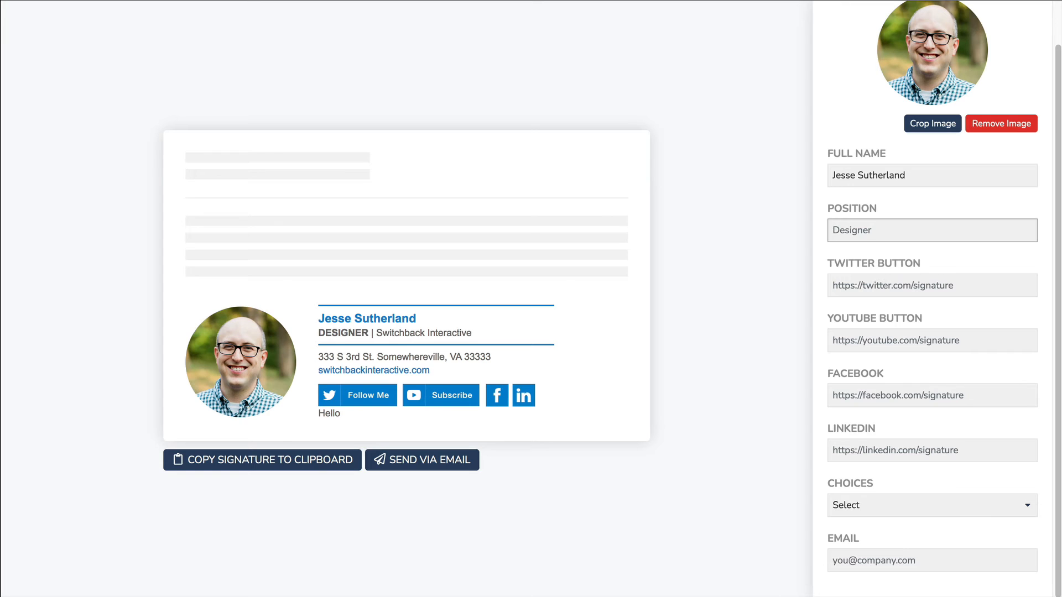
pyautogui.write('Account Director')
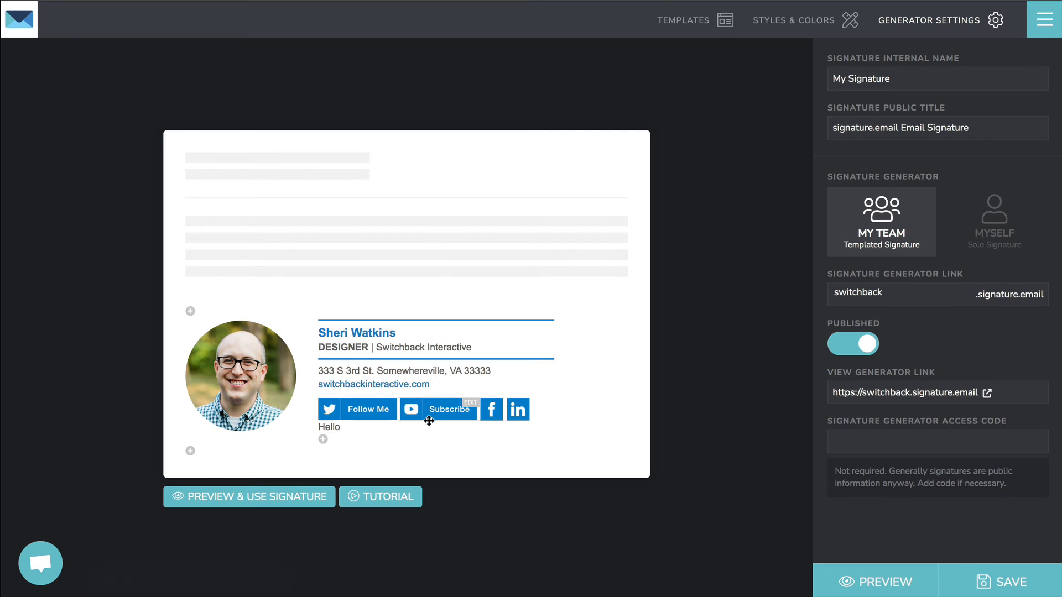
pyautogui.click(365, 409)
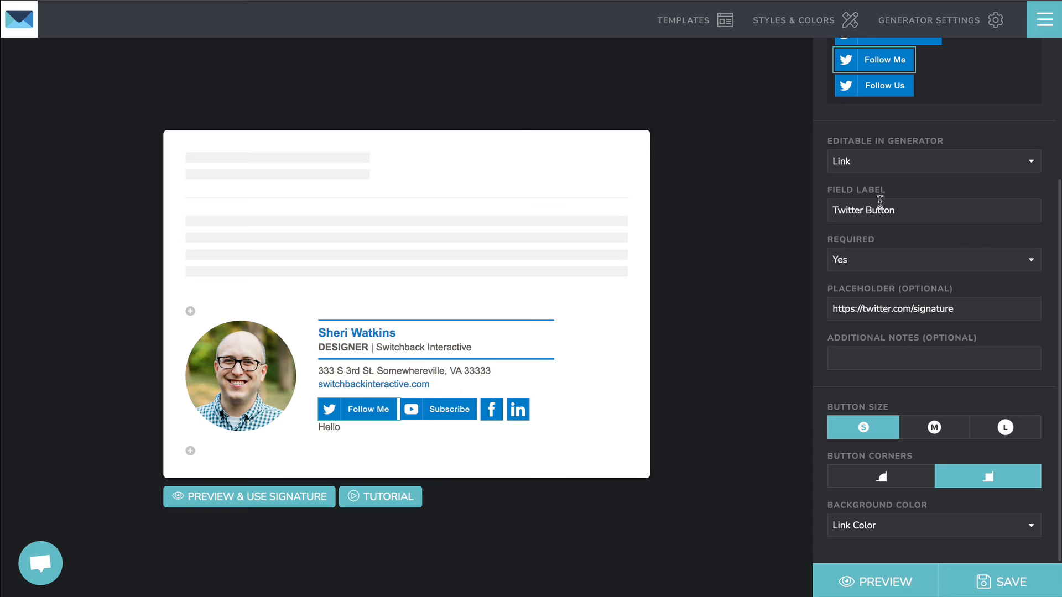
# Step: Set Required to No for the Twitter and YouTube link fields
pyautogui.click(890, 259)
pyautogui.click(437, 409)
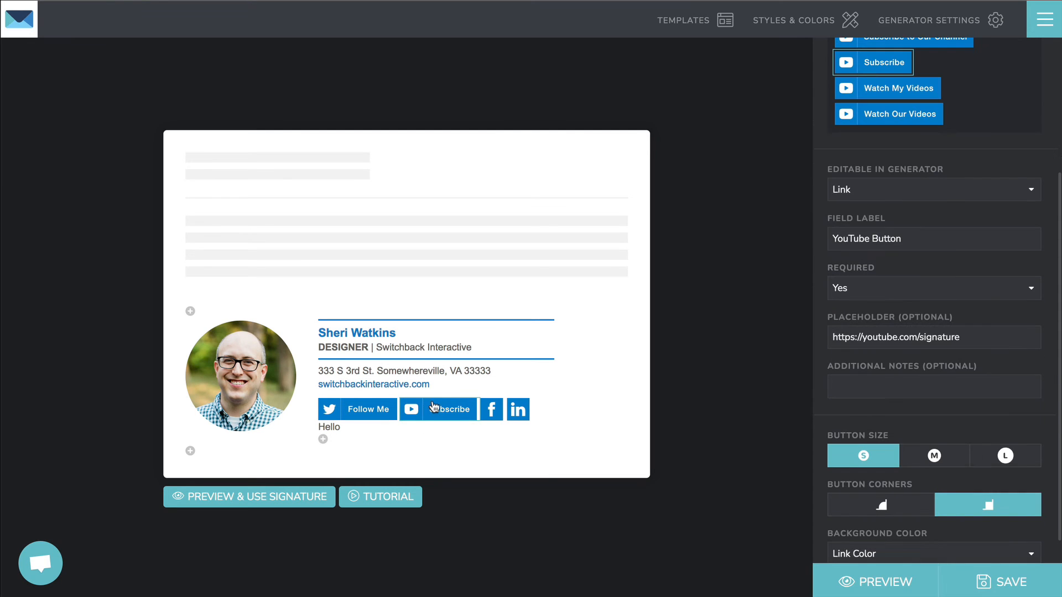
pyautogui.click(840, 289)
pyautogui.click(838, 299)
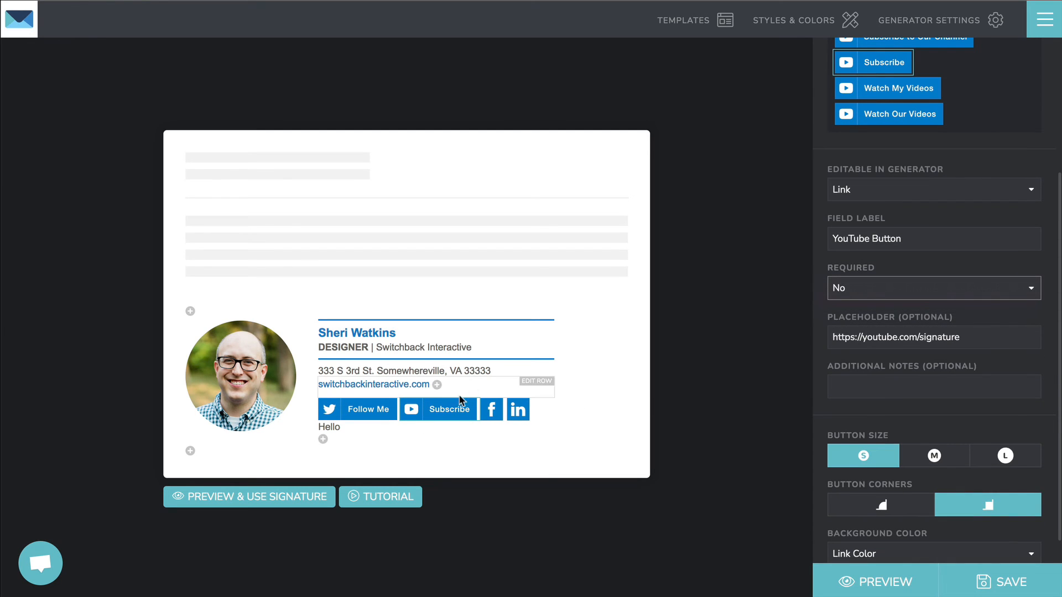
# Step: Make the Facebook and LinkedIn link fields optional, then select the profile photo
pyautogui.click(491, 409)
pyautogui.click(842, 266)
pyautogui.click(855, 277)
pyautogui.click(519, 410)
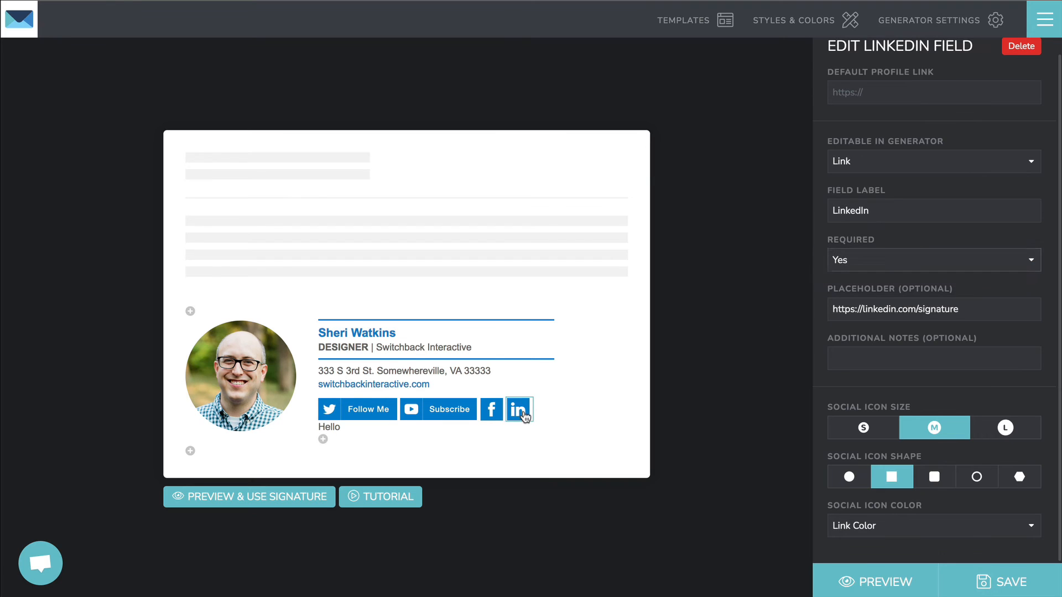
pyautogui.click(873, 264)
pyautogui.click(870, 271)
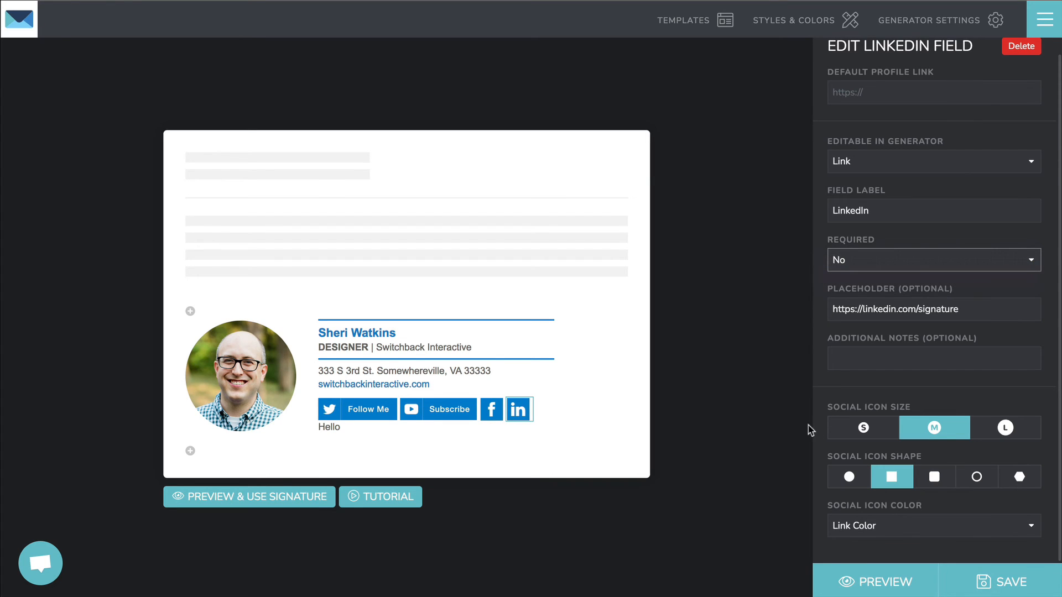
pyautogui.click(252, 374)
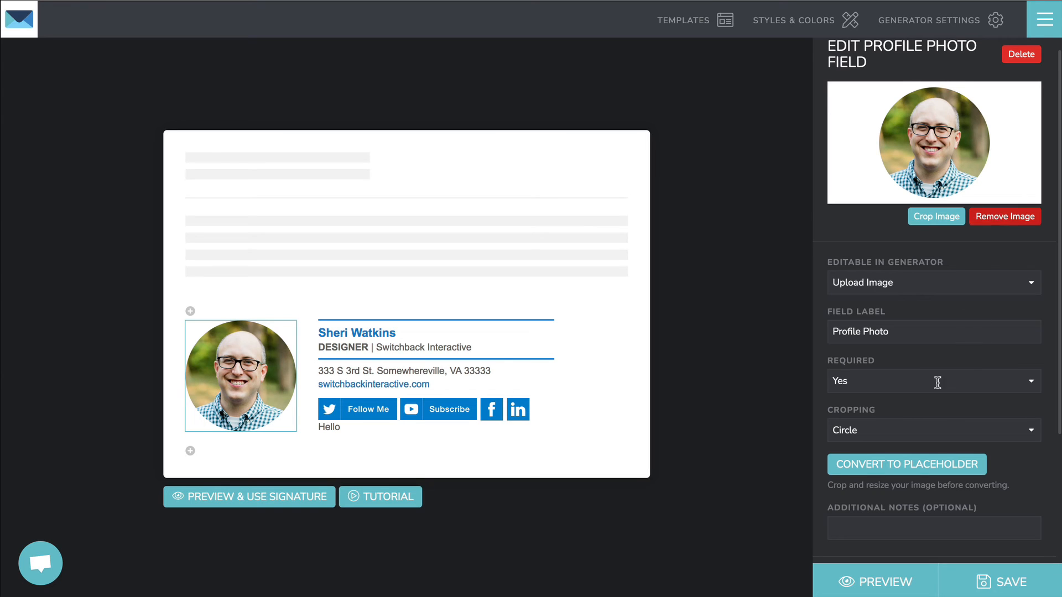
# Step: Convert the profile photo into an upload placeholder and save the generator
pyautogui.scroll(-1, 939, 382)
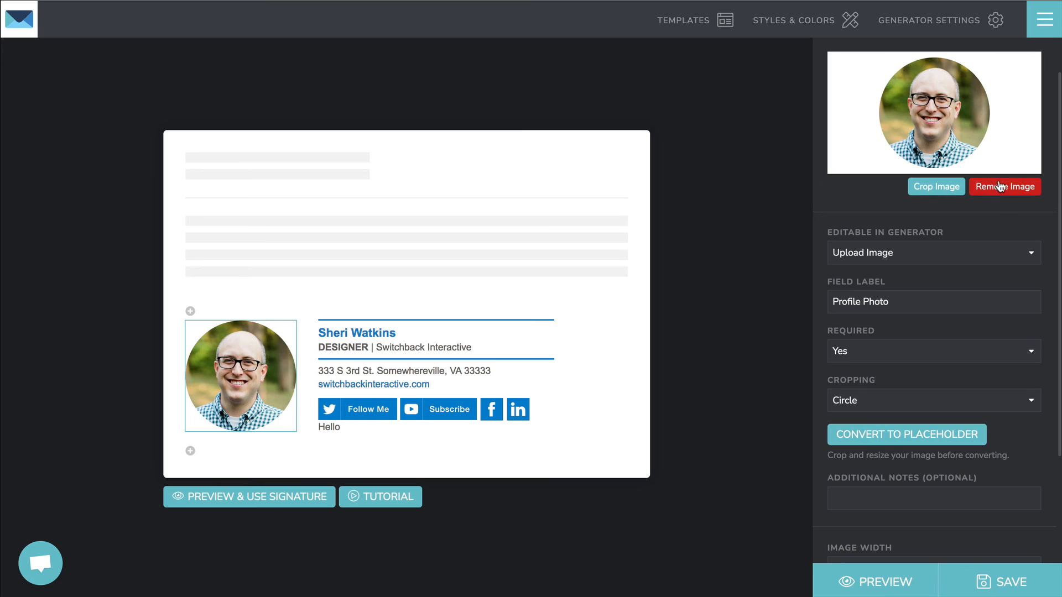
pyautogui.click(911, 434)
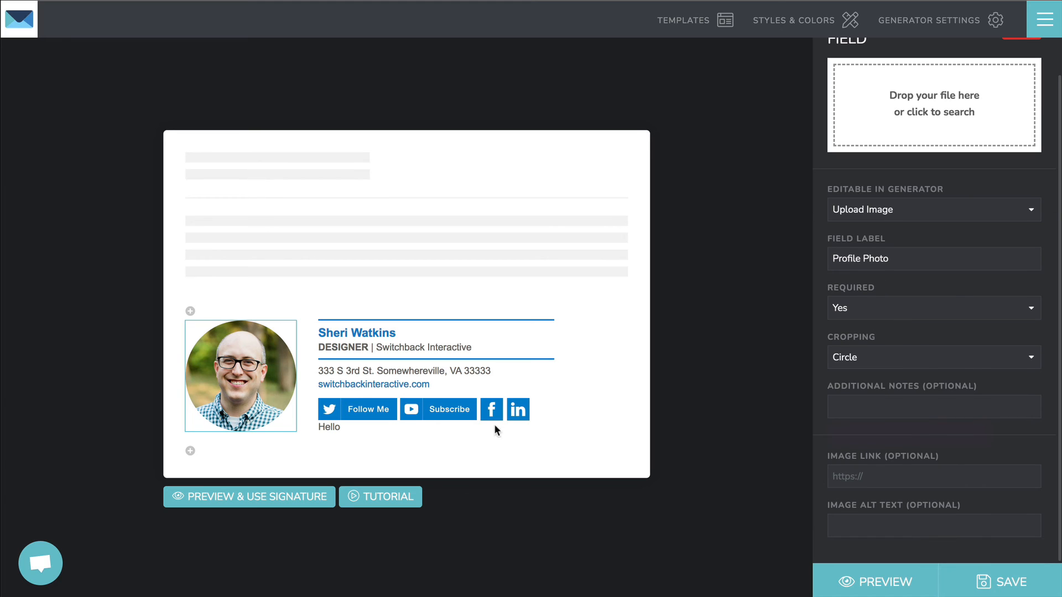
pyautogui.click(1001, 581)
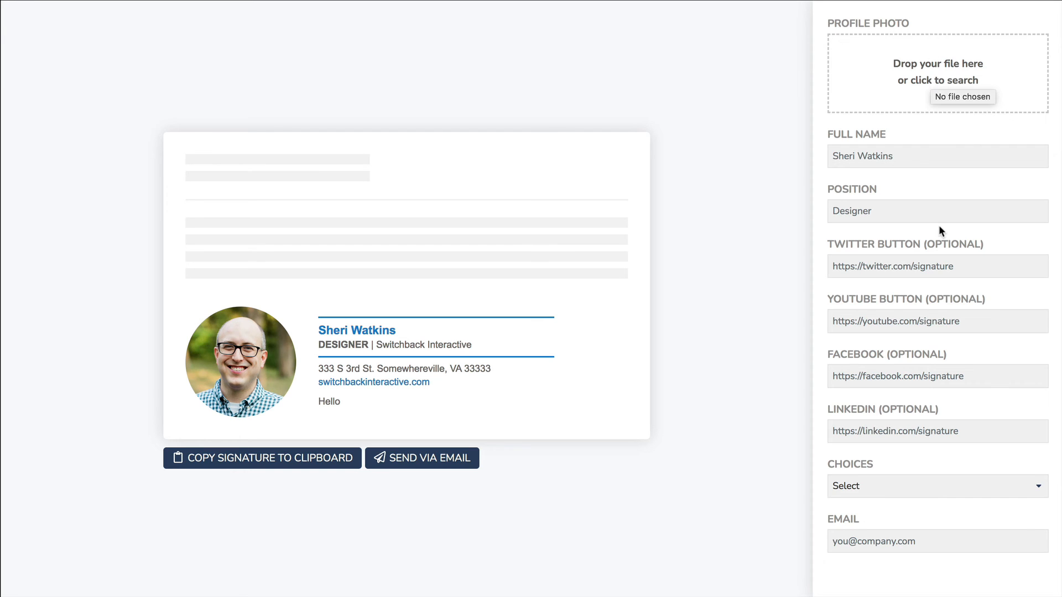
pyautogui.moveTo(320, 399); pyautogui.dragTo(426, 404)
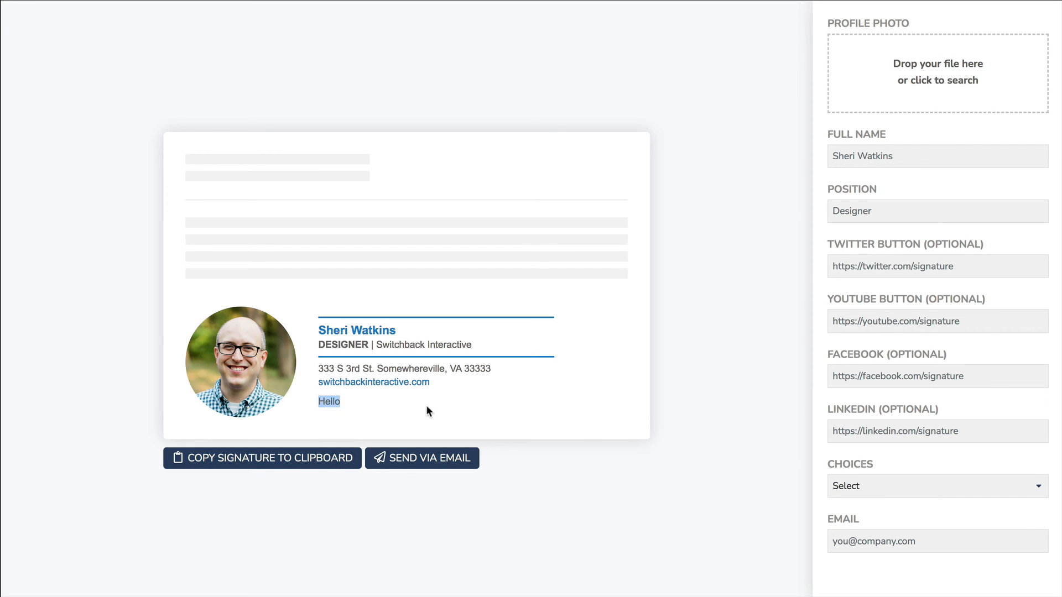
pyautogui.click(559, 409)
pyautogui.moveTo(828, 244); pyautogui.dragTo(967, 427)
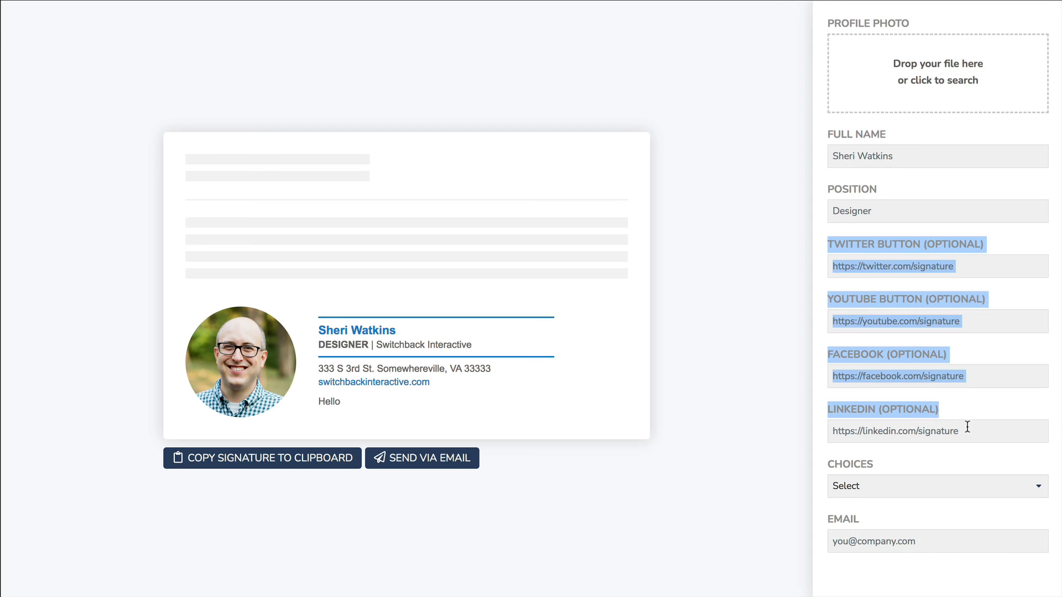
pyautogui.click(954, 403)
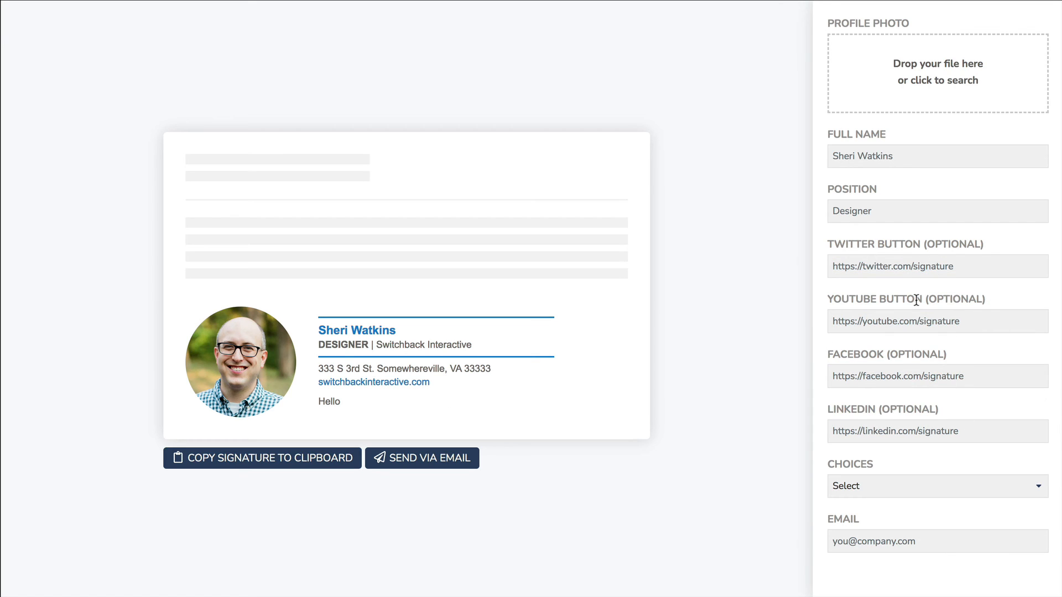
pyautogui.click(902, 265)
pyautogui.write('https://twitter.com/profile')
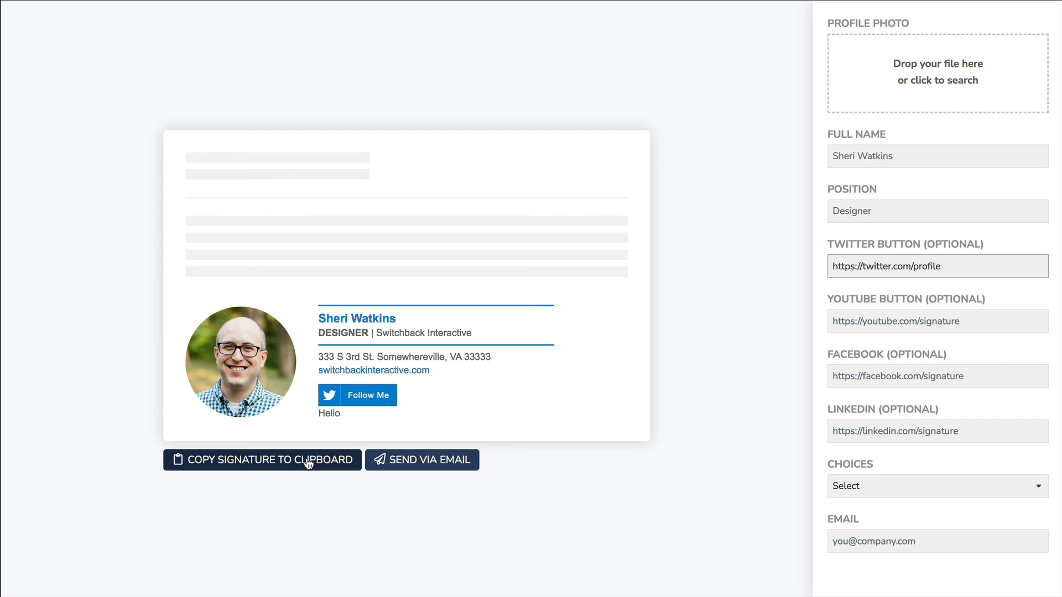
# Step: Copy the finished signature to the clipboard and bring up the Outlook setup steps
pyautogui.click(875, 158)
pyautogui.click(879, 209)
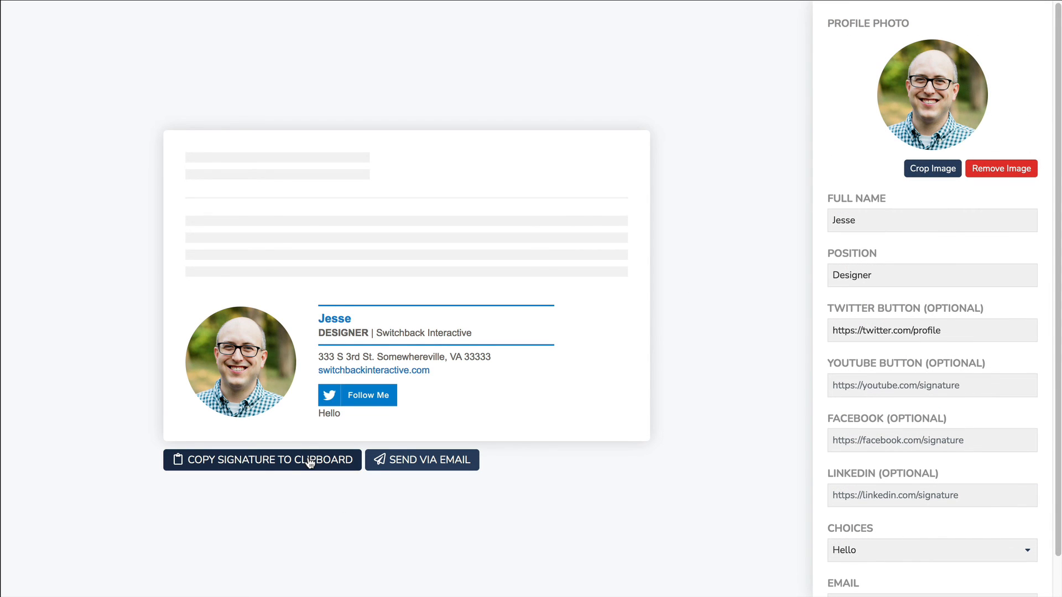
pyautogui.click(276, 460)
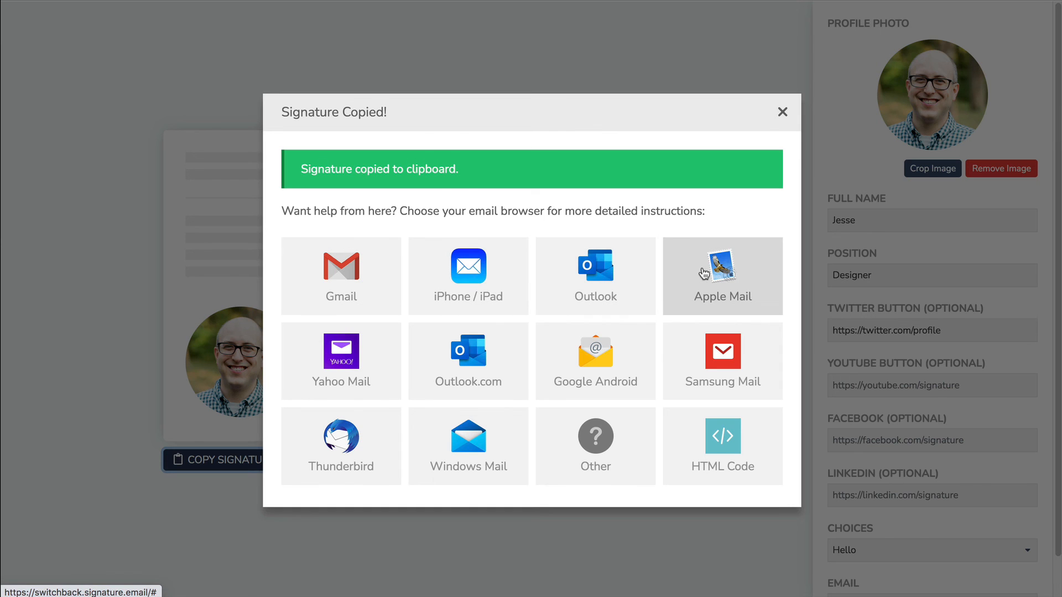
pyautogui.click(569, 274)
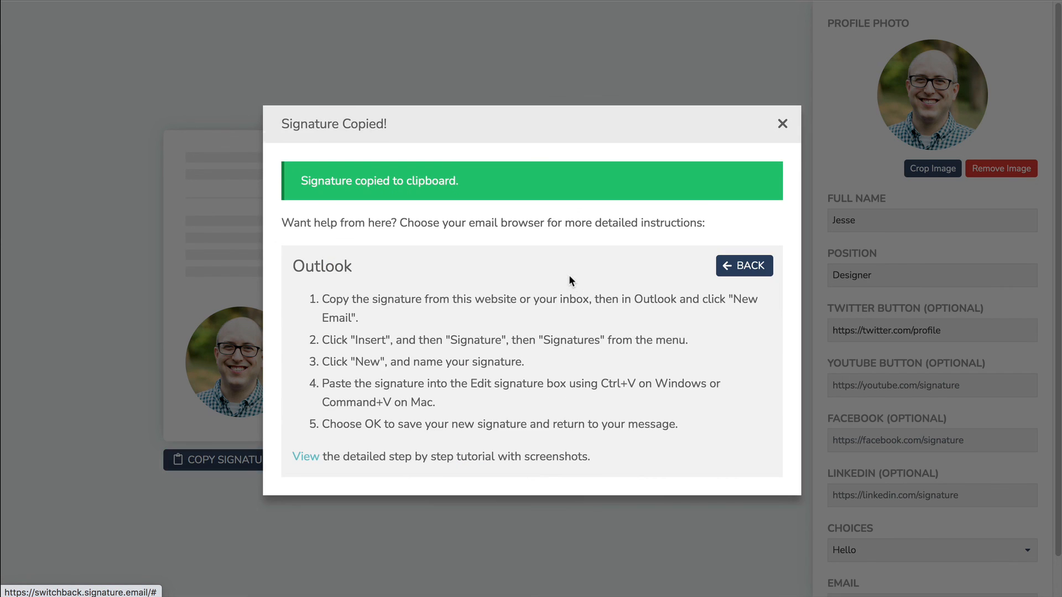
pyautogui.moveTo(321, 301); pyautogui.dragTo(545, 435)
pyautogui.click(554, 423)
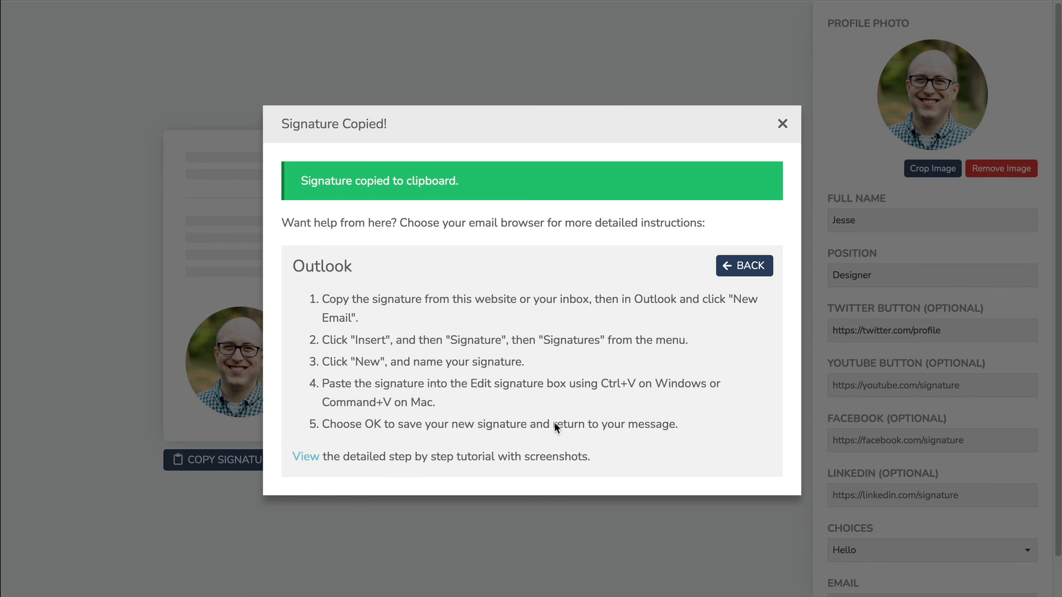
# Step: Read the detailed Outlook guide, return to the client list, and close the Signature Copied dialog
pyautogui.click(311, 459)
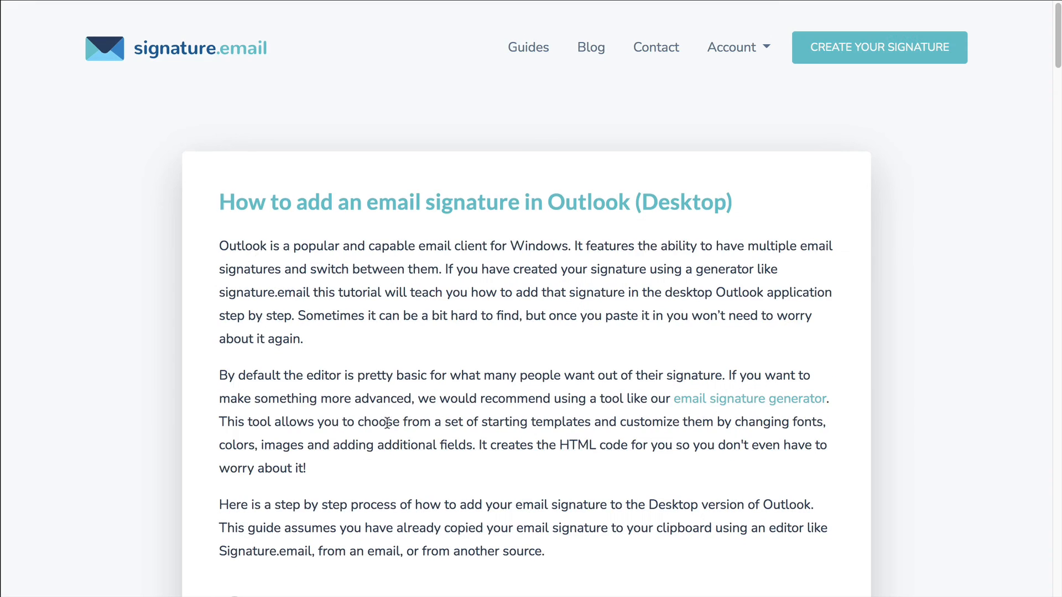
pyautogui.scroll(-10, 439, 384)
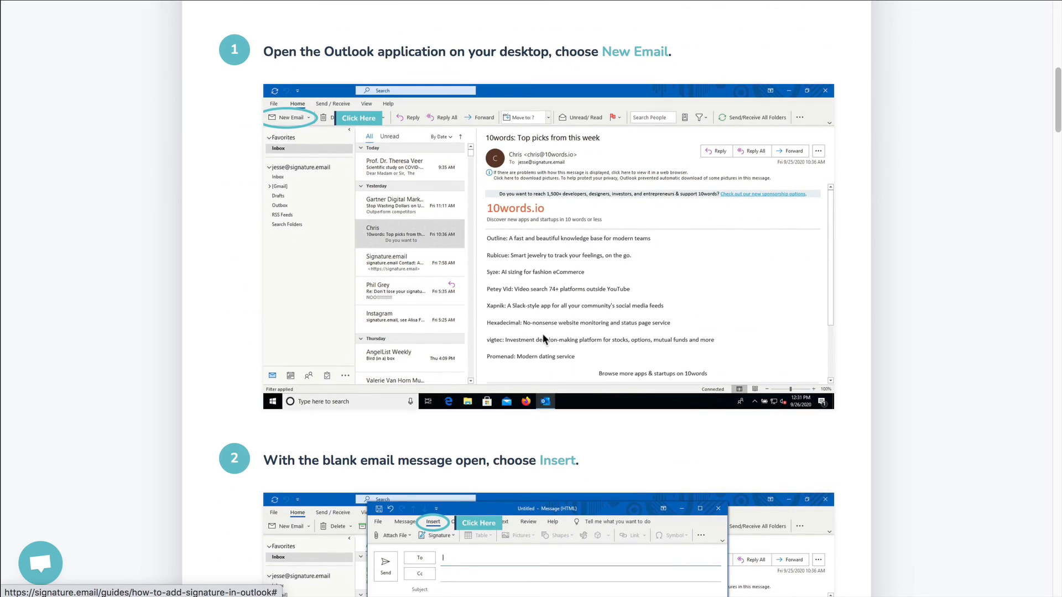
pyautogui.scroll(-6, 541, 343)
pyautogui.scroll(-14, 512, 381)
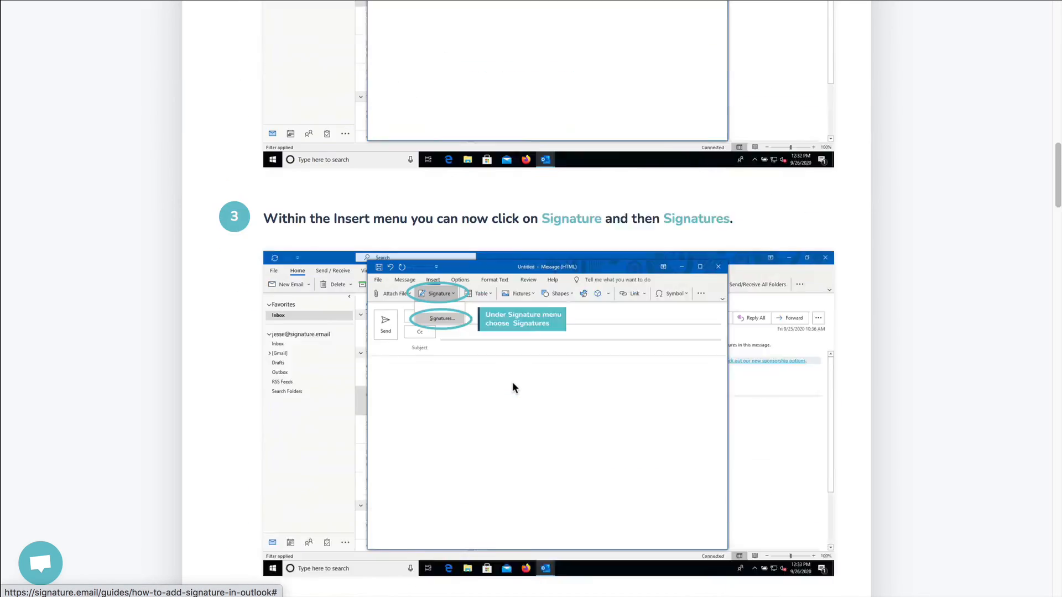
pyautogui.scroll(-10, 519, 384)
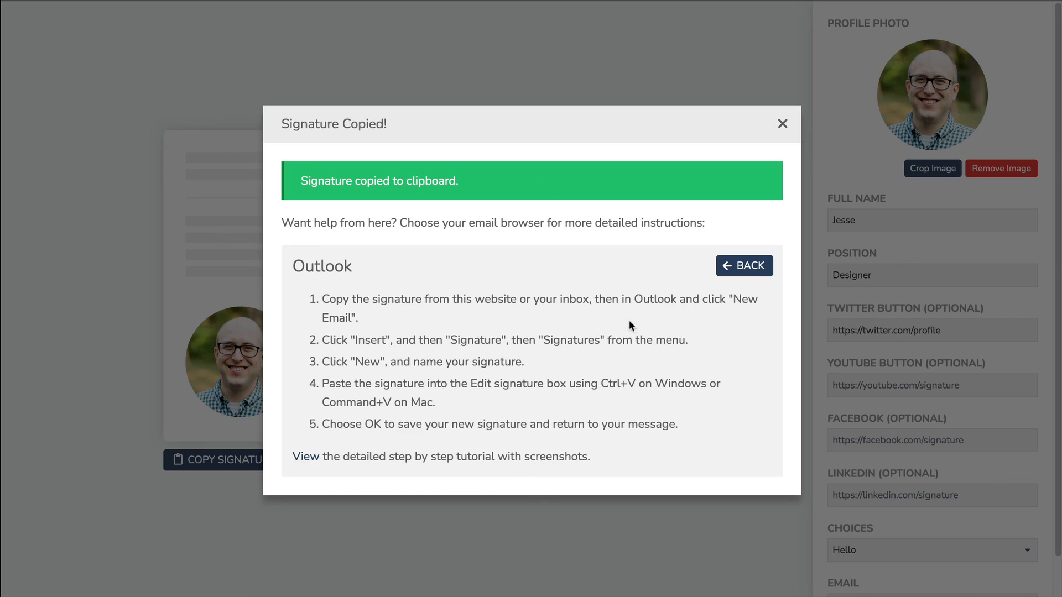
pyautogui.click(751, 267)
pyautogui.click(781, 113)
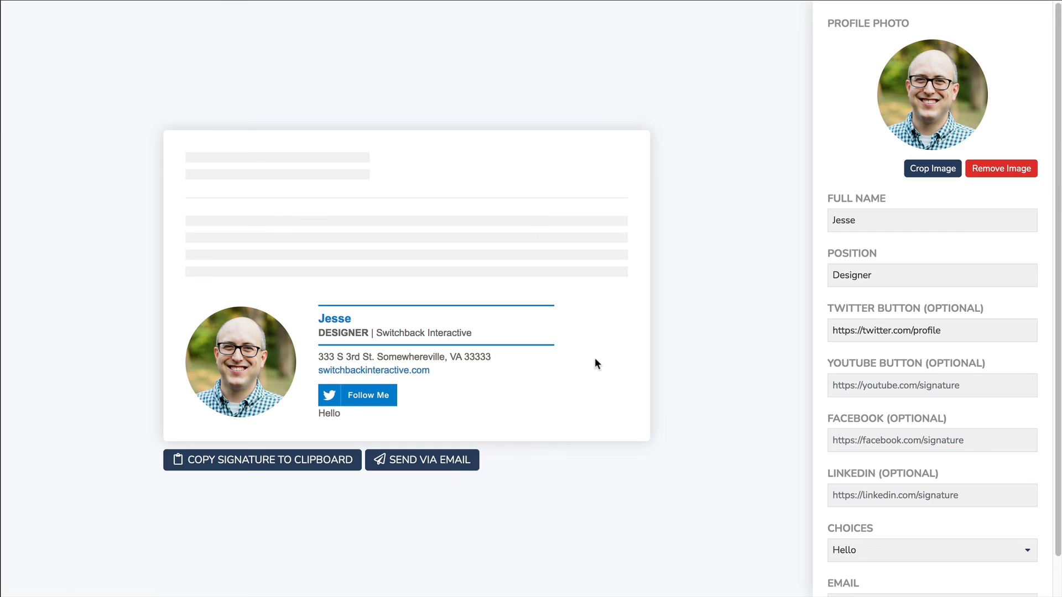